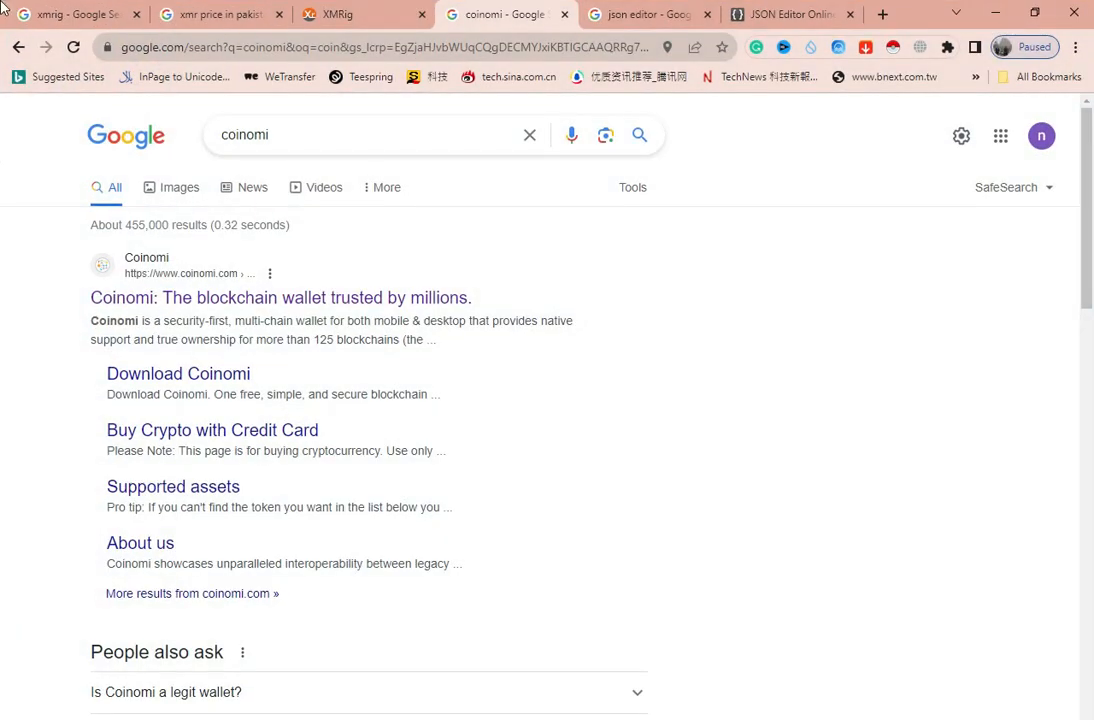
- Open the official XMRig website from the existing xmrig search results
click(45, 14)
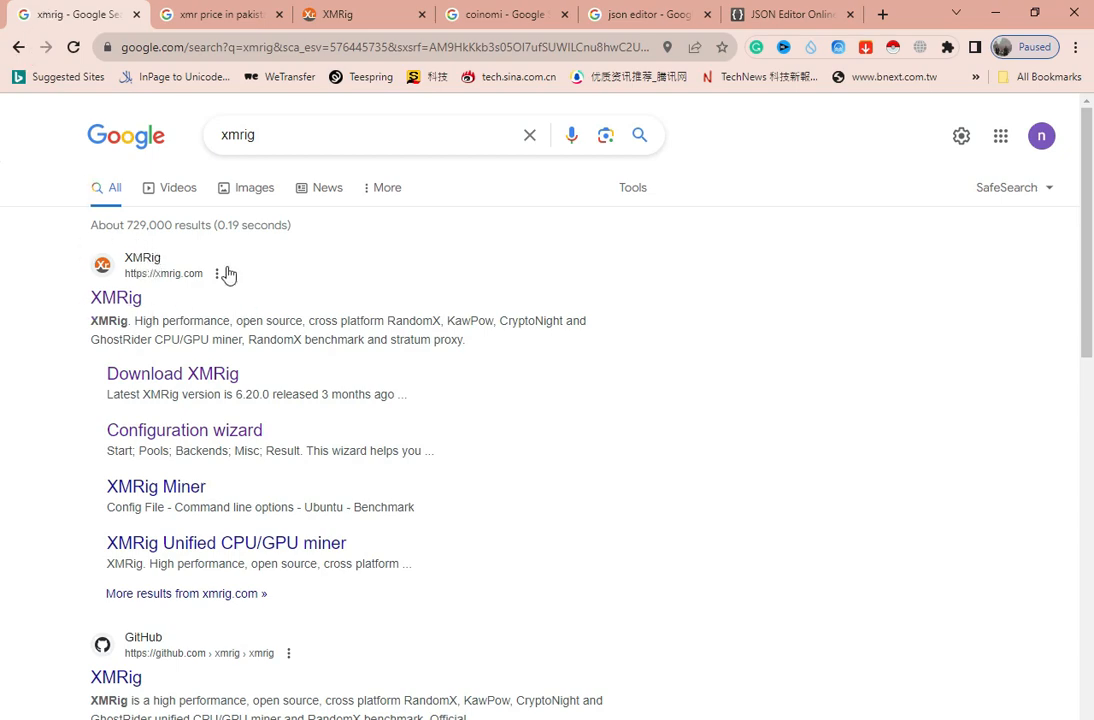
click(130, 302)
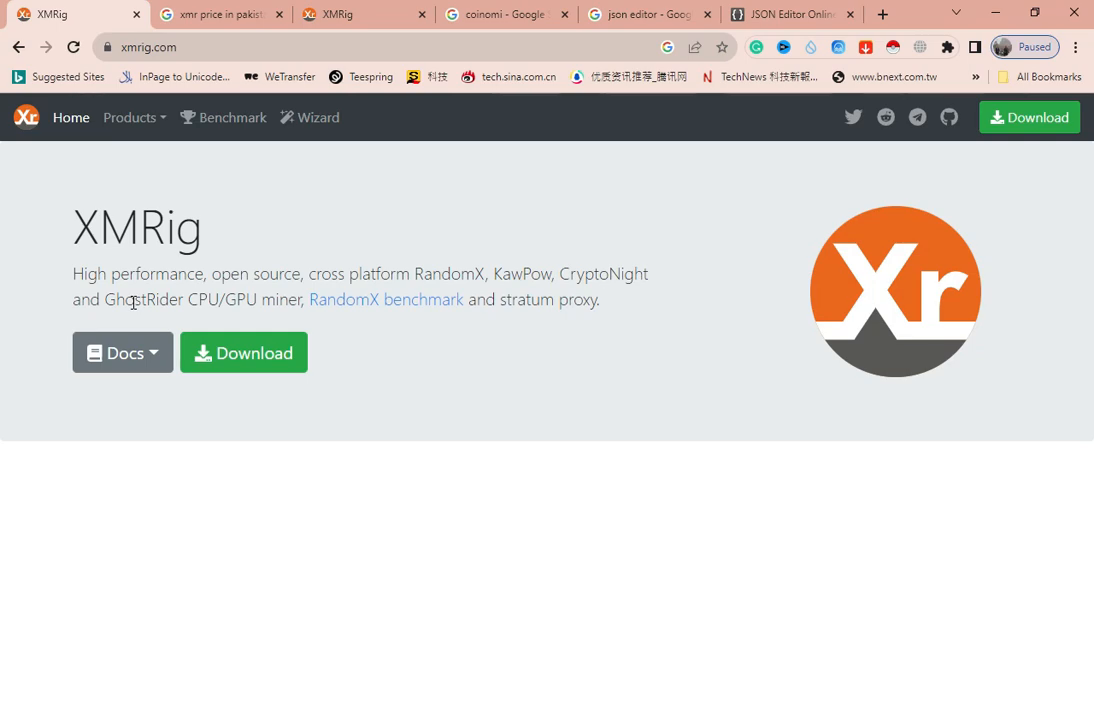
- Examine Monero's price history in Pakistani rupees over five years and over the maximum period
click(222, 21)
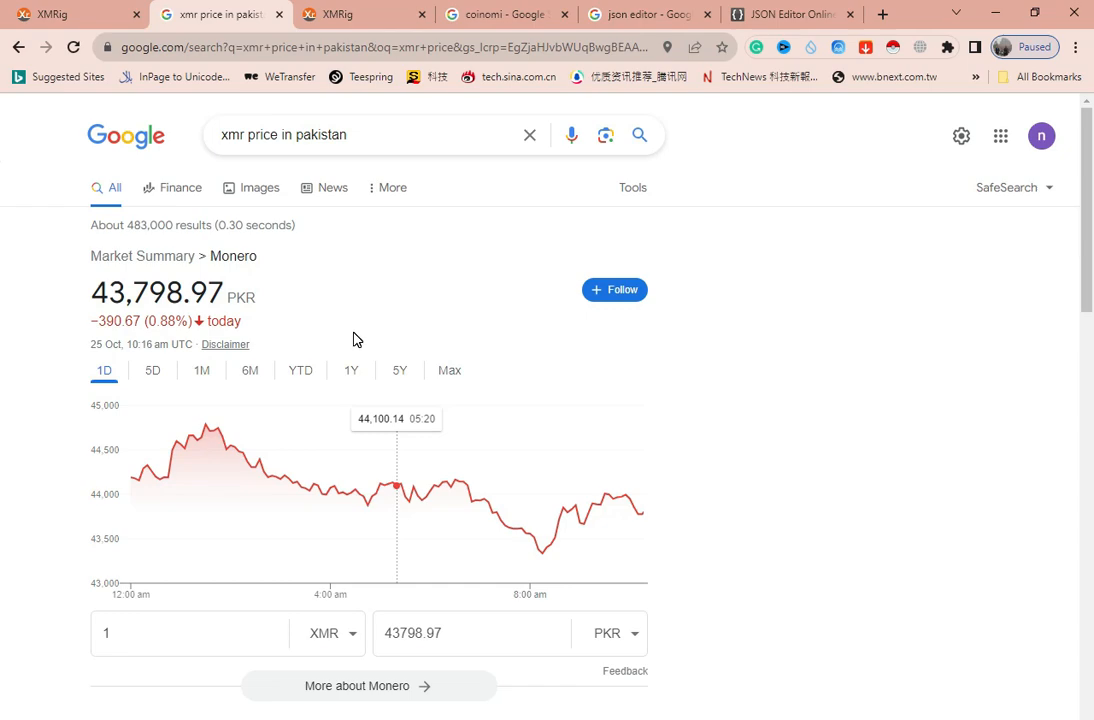
click(403, 379)
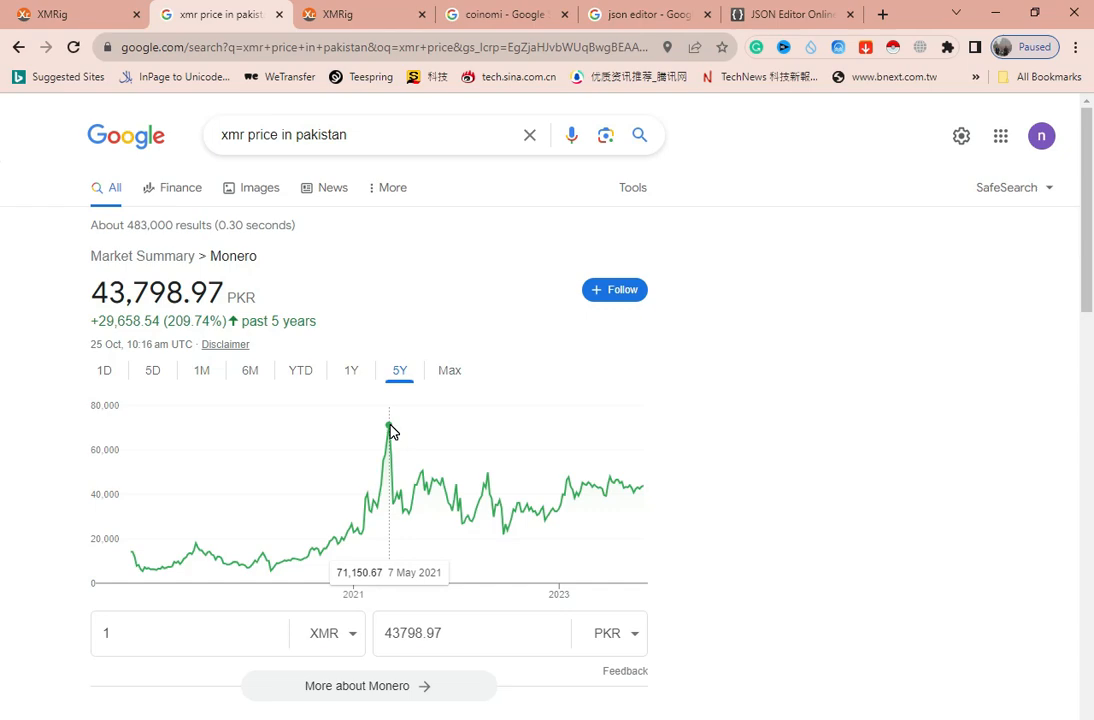
click(451, 372)
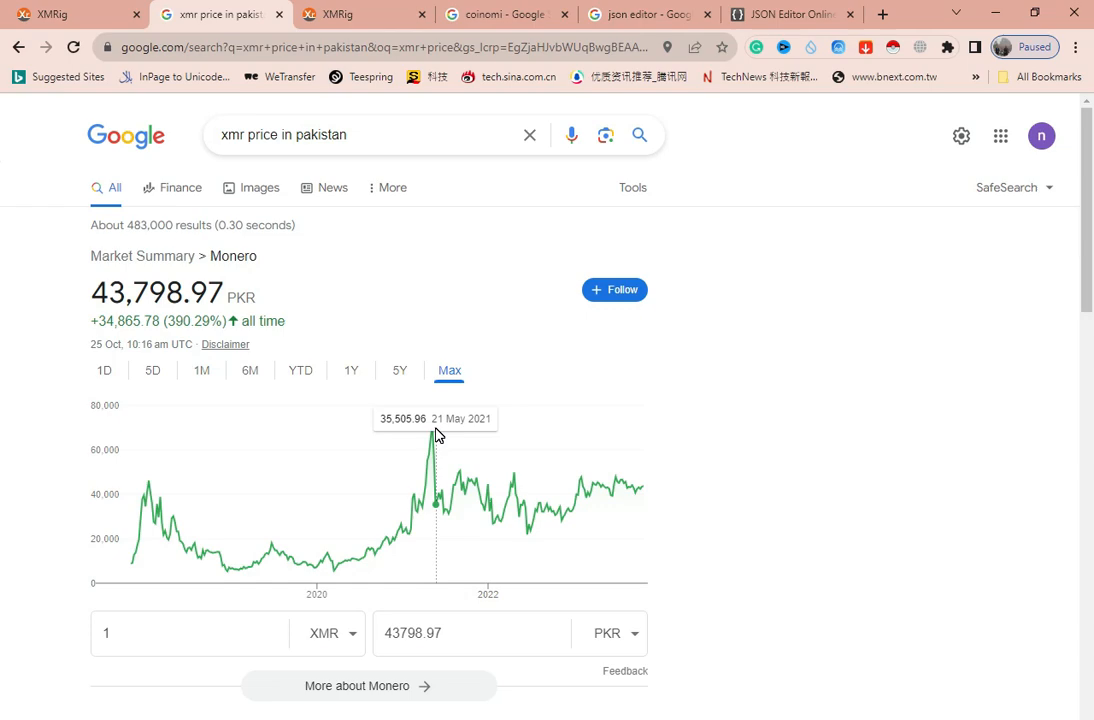
- Open XMRig's download page, and in File Explorer open the xmrig-6.20.0 folder inside the extracted xmrig-6.20.0-gcc-win64 download
click(56, 14)
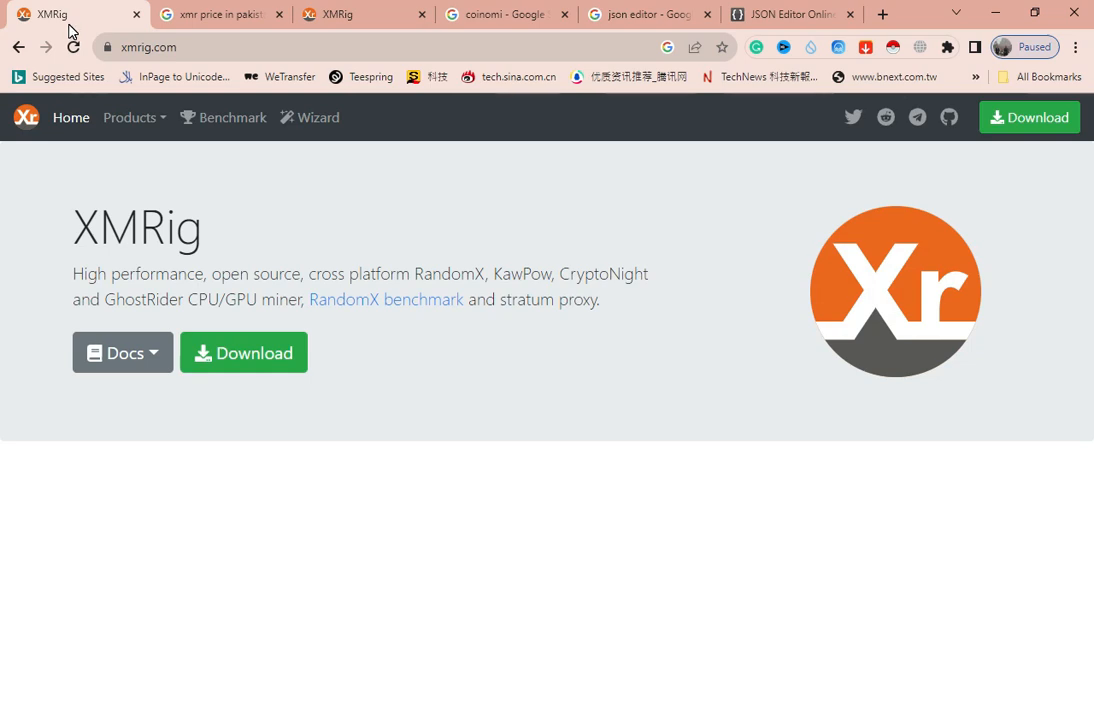
click(231, 363)
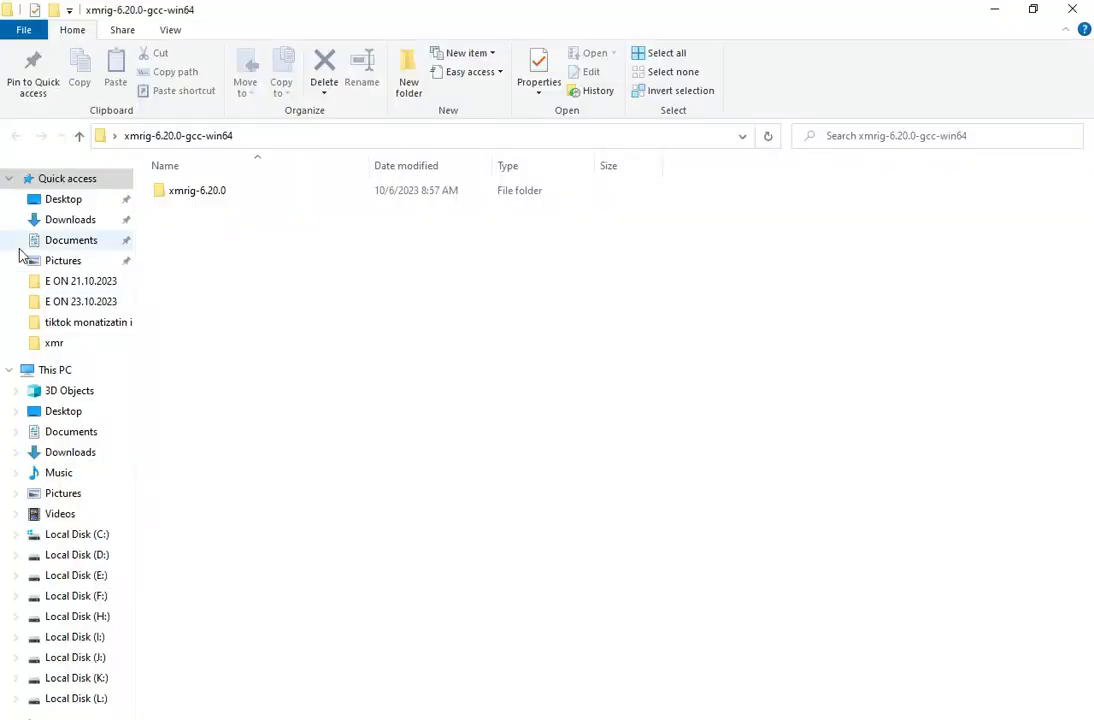
double_click(212, 193)
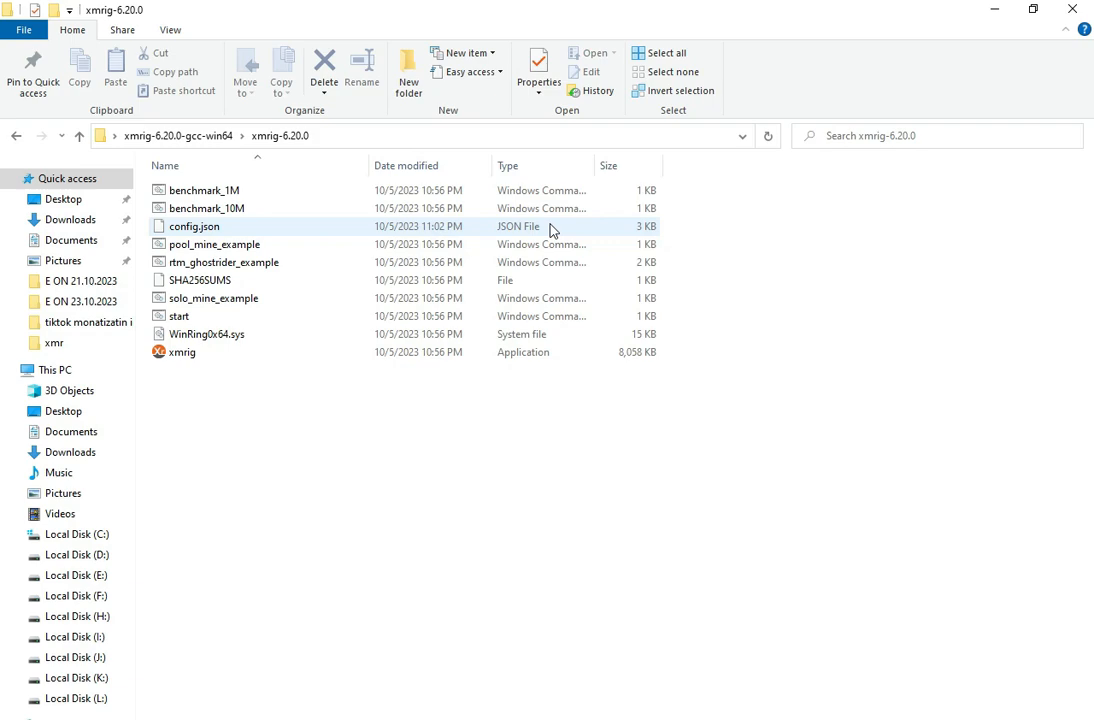
- Return to Chrome and start a new configuration in XMRig's configuration wizard
click(993, 12)
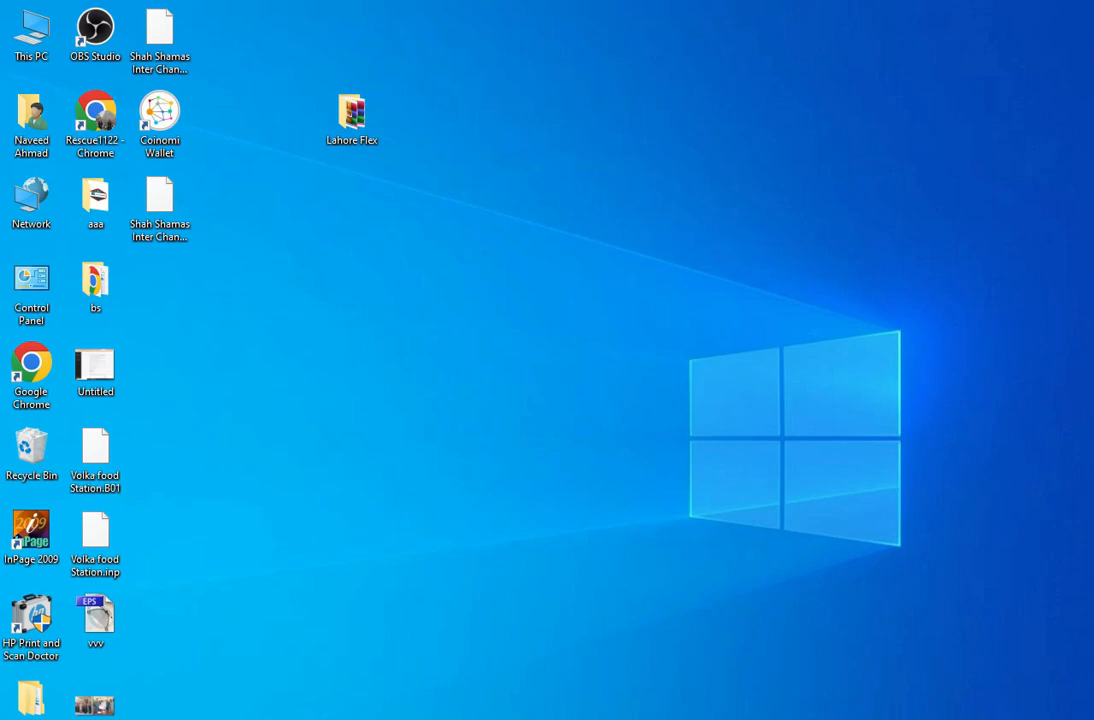
key(alt+Tab)
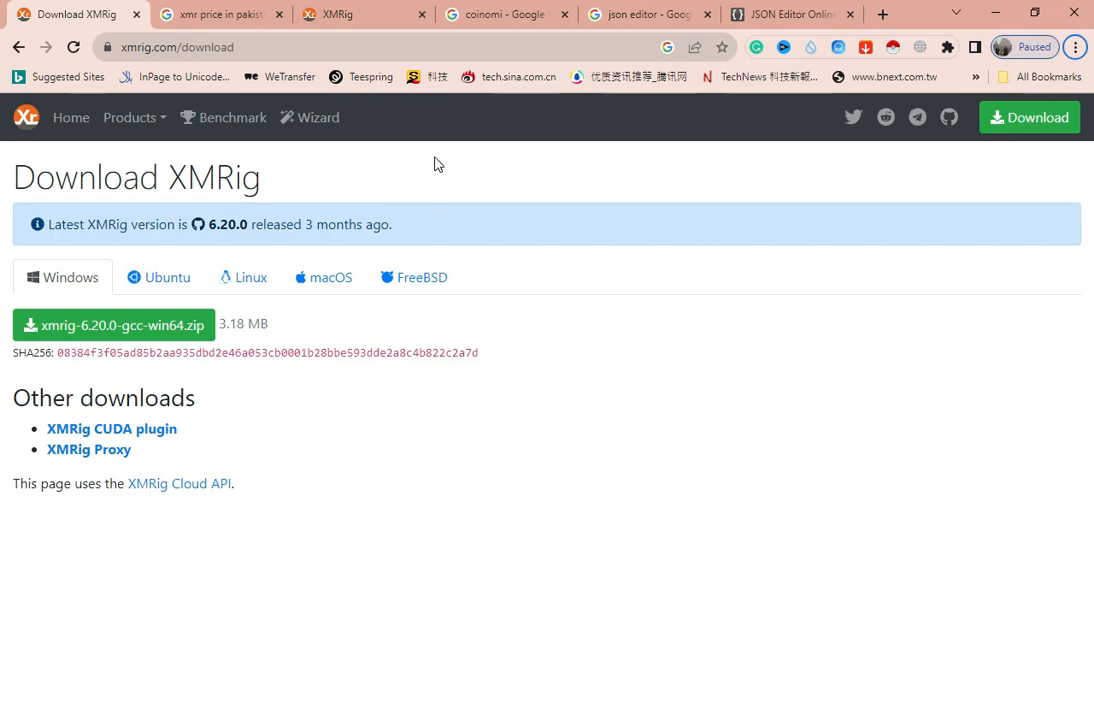
click(330, 118)
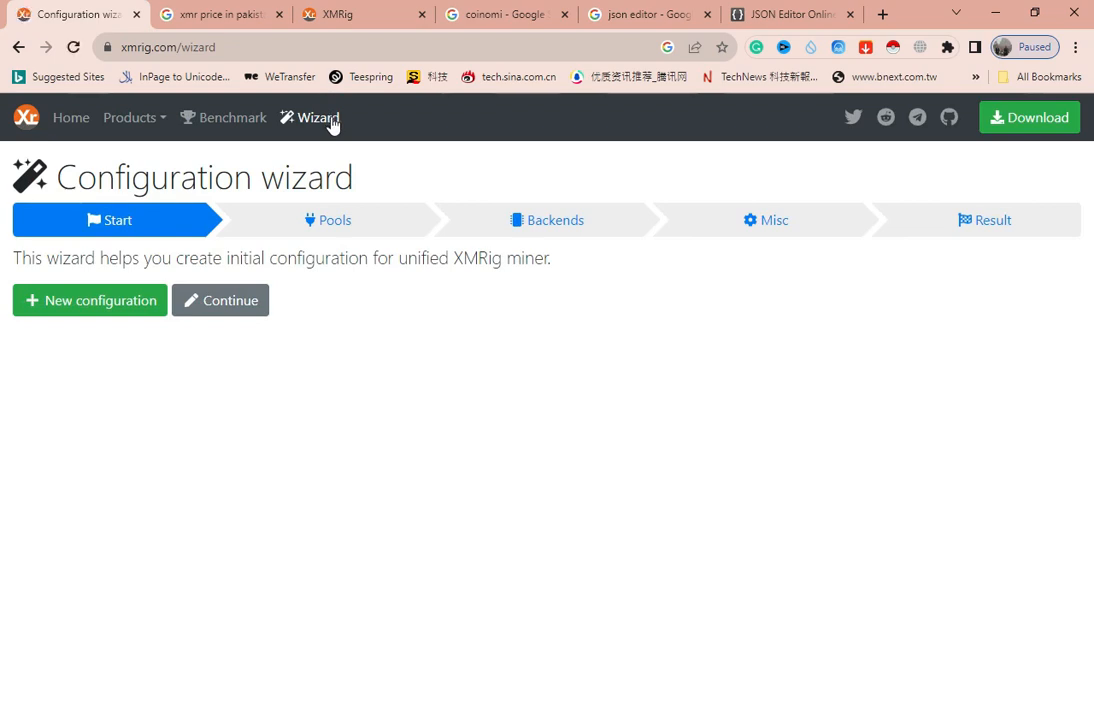
click(108, 312)
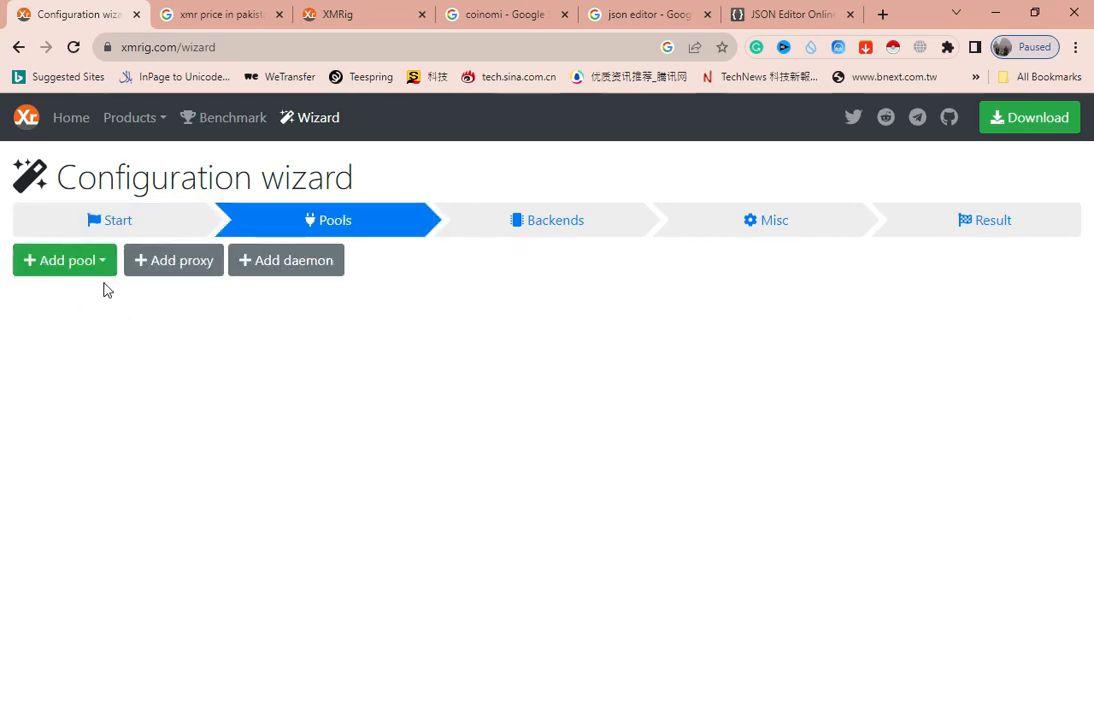
click(104, 275)
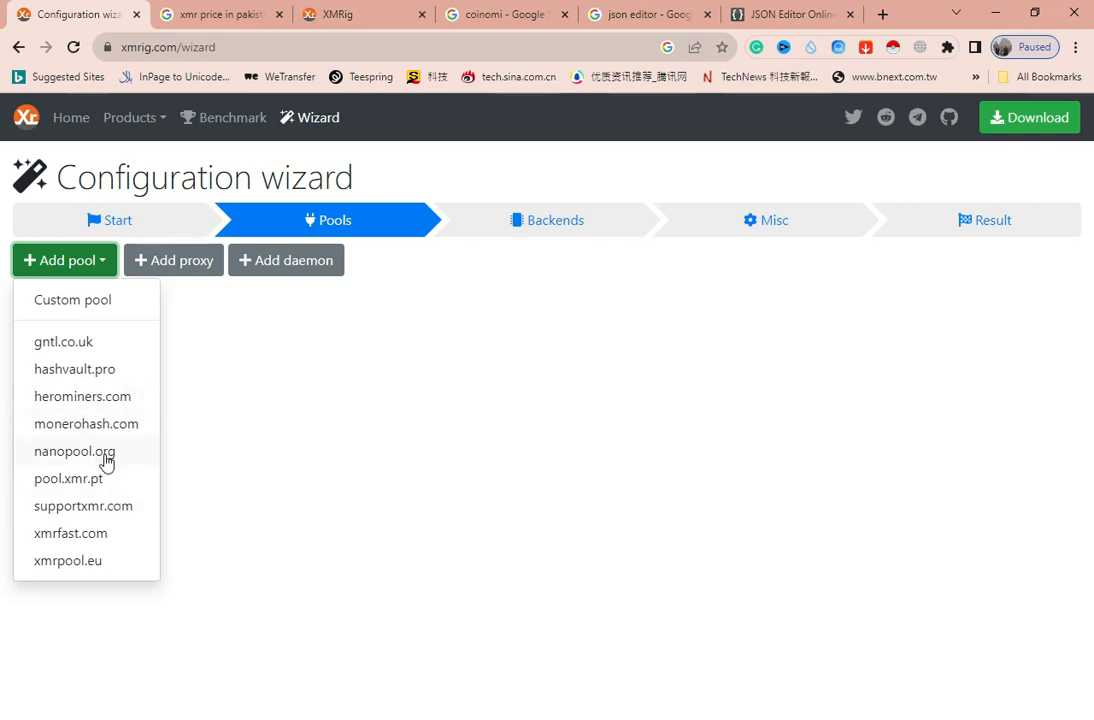
click(107, 461)
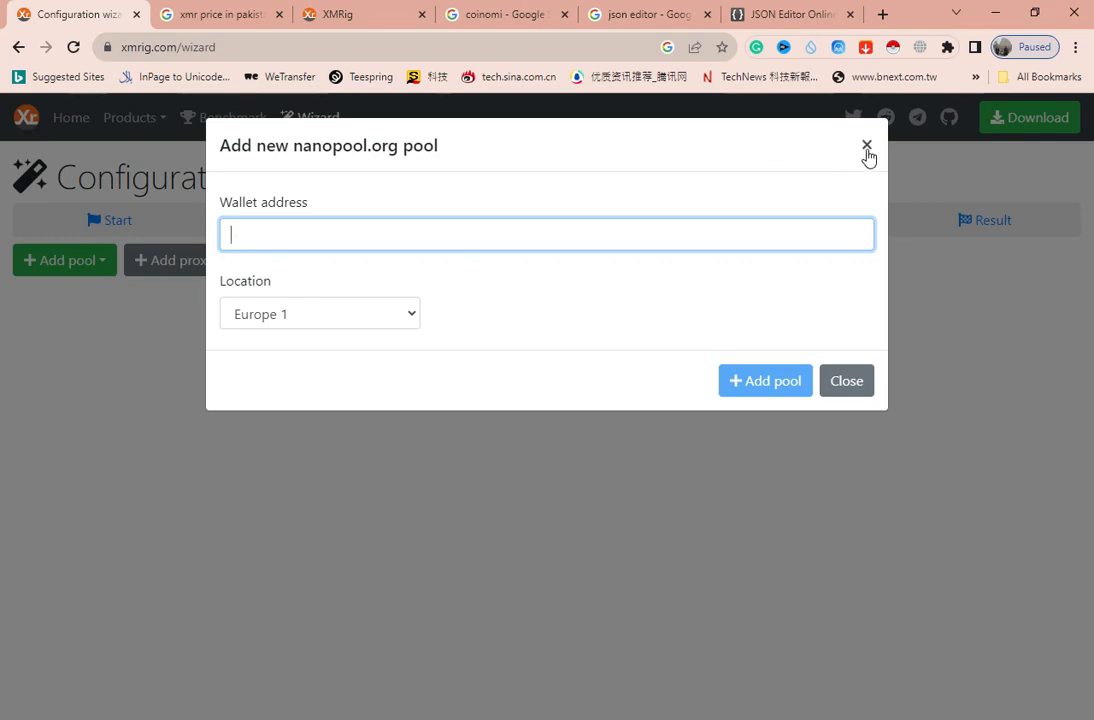
click(866, 146)
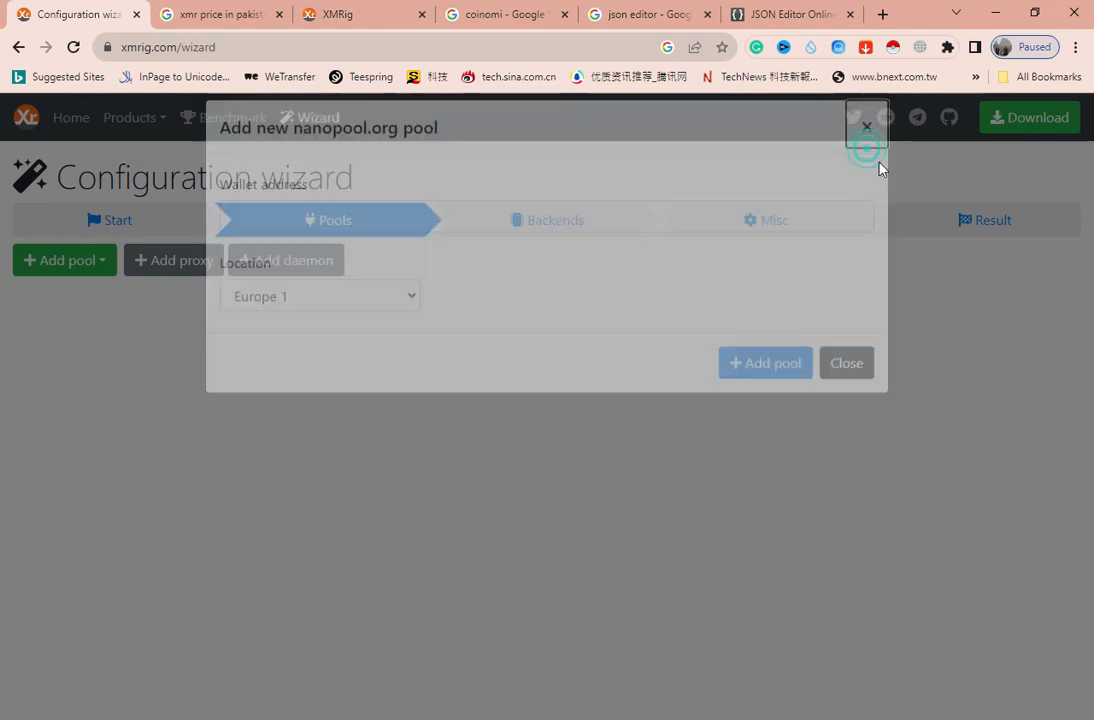
- Open the Coinomi website from the existing coinomi search results and look through its home page
click(508, 15)
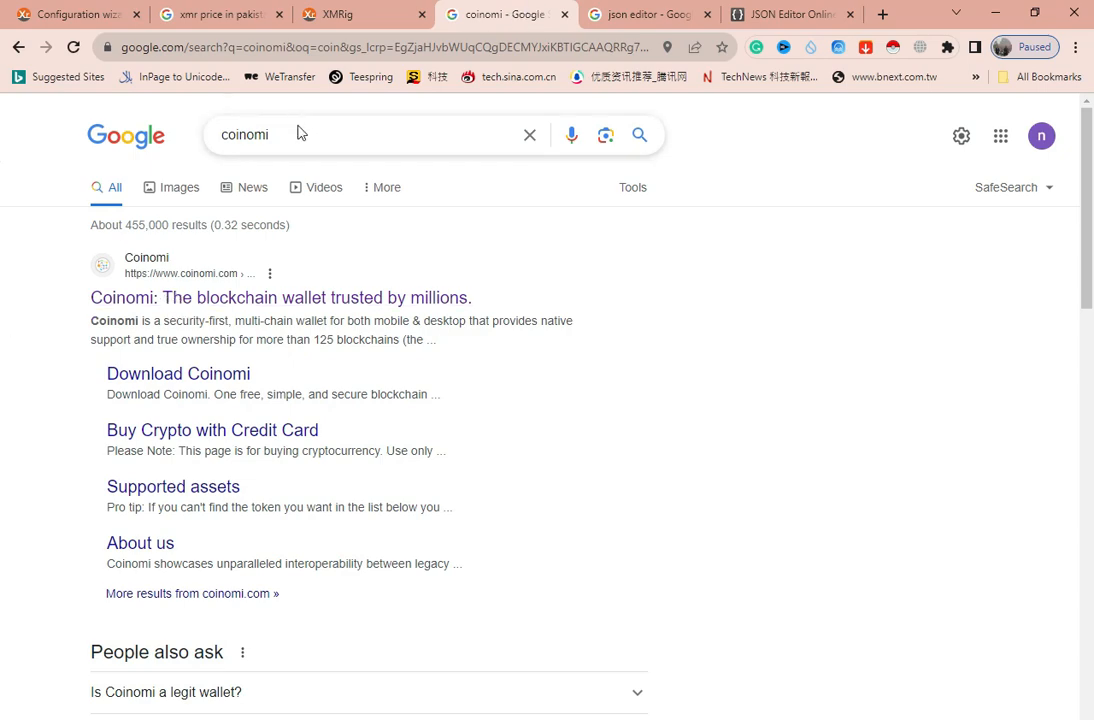
click(291, 300)
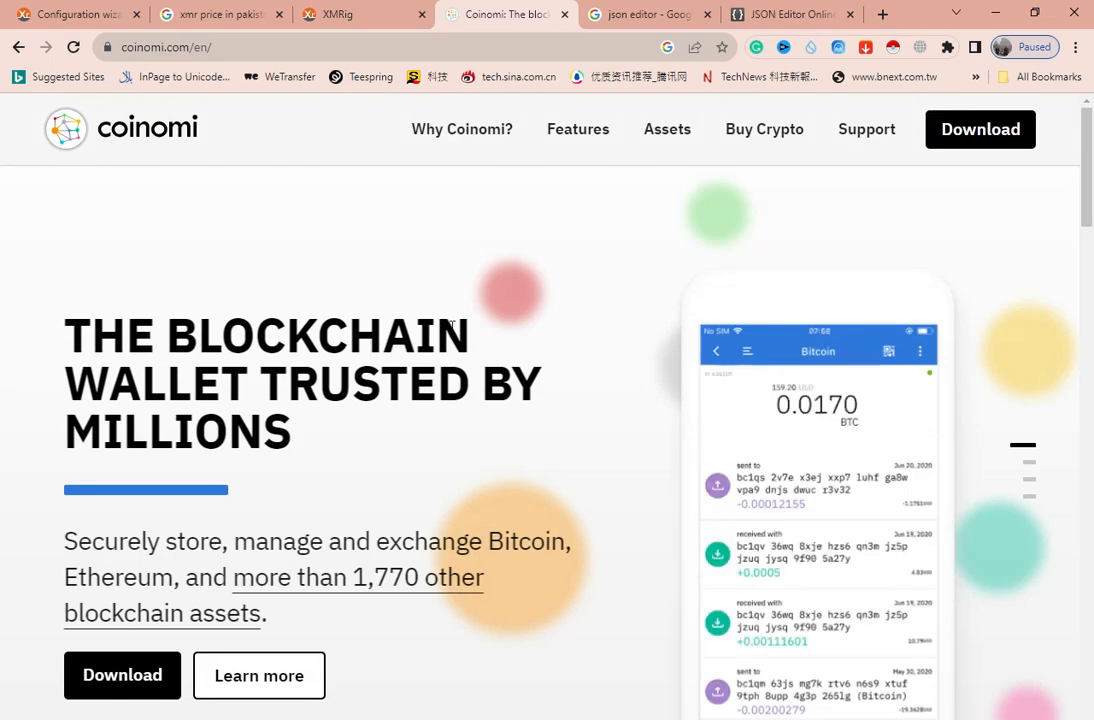
scroll(452, 342, down, 5)
scroll(452, 342, down, 8)
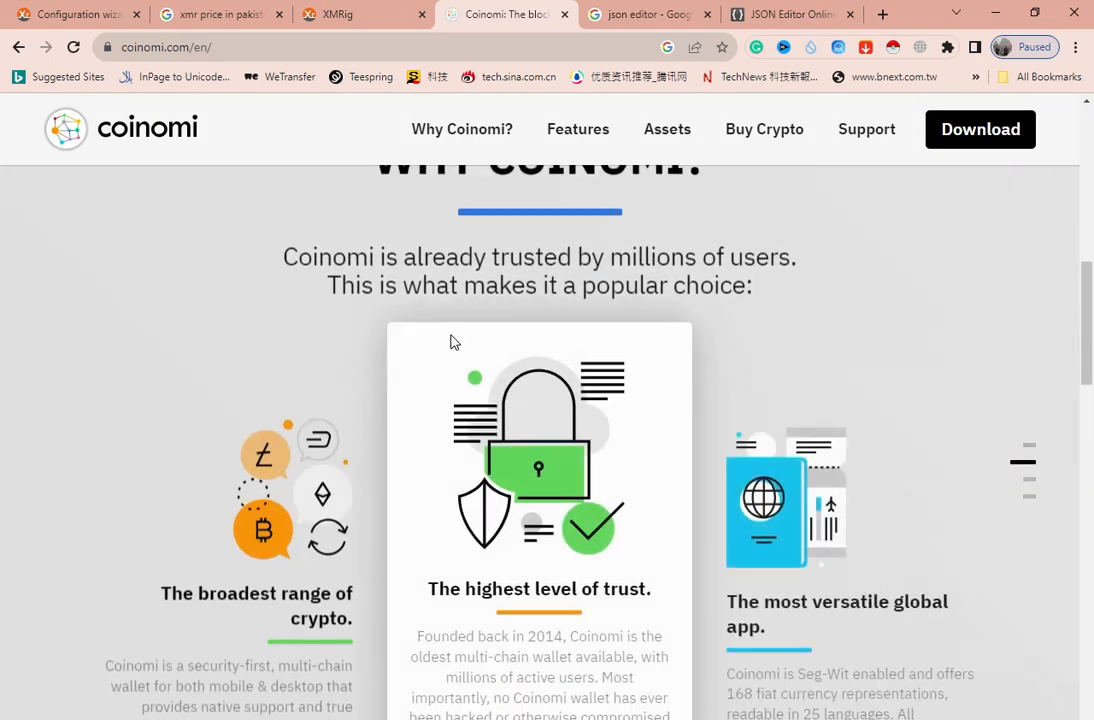
scroll(452, 344, down, 2)
scroll(452, 344, up, 2)
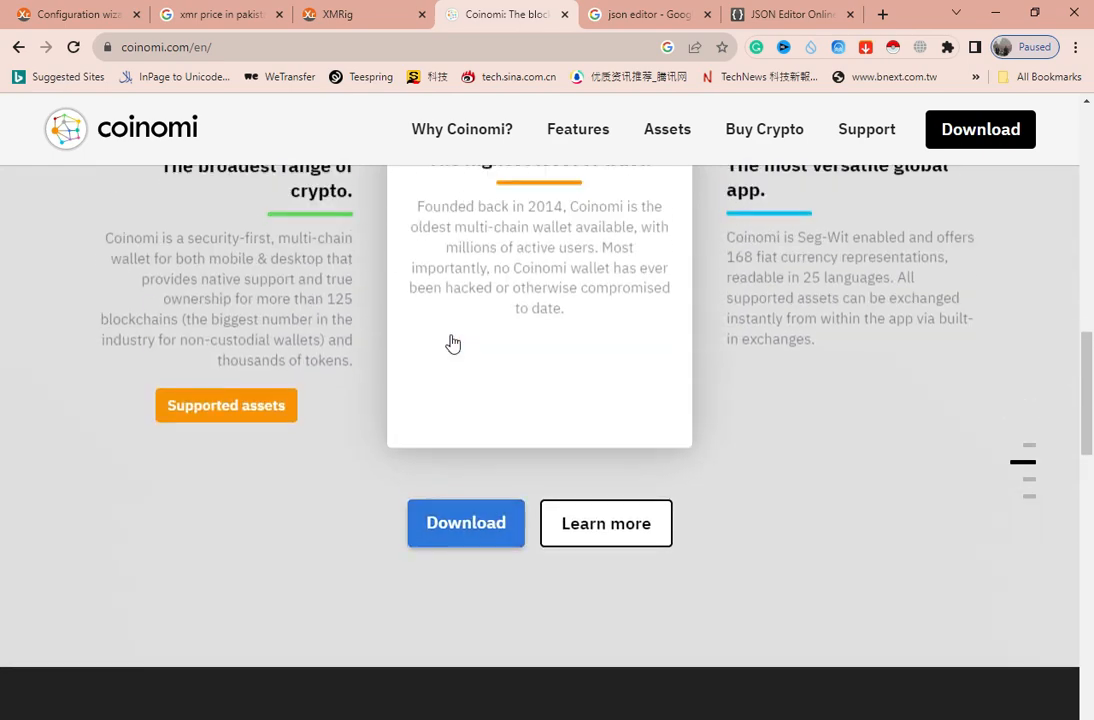
- Open Coinomi's downloads page and examine the mobile and desktop wallet versions on offer
click(989, 134)
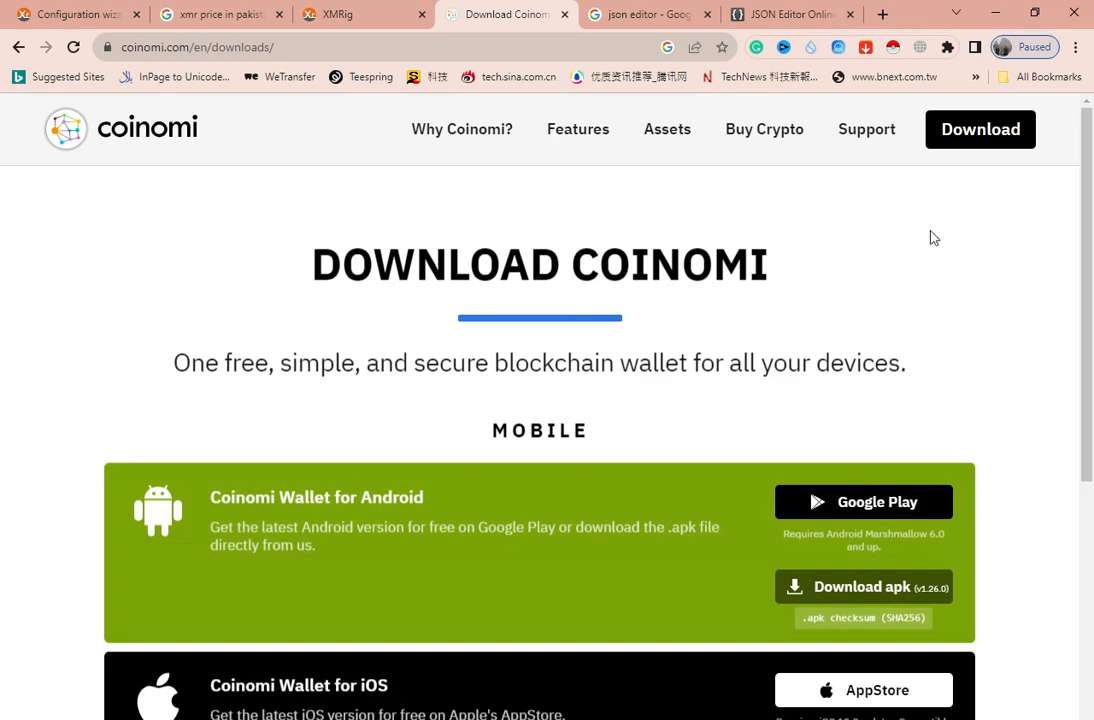
scroll(921, 295, down, 1)
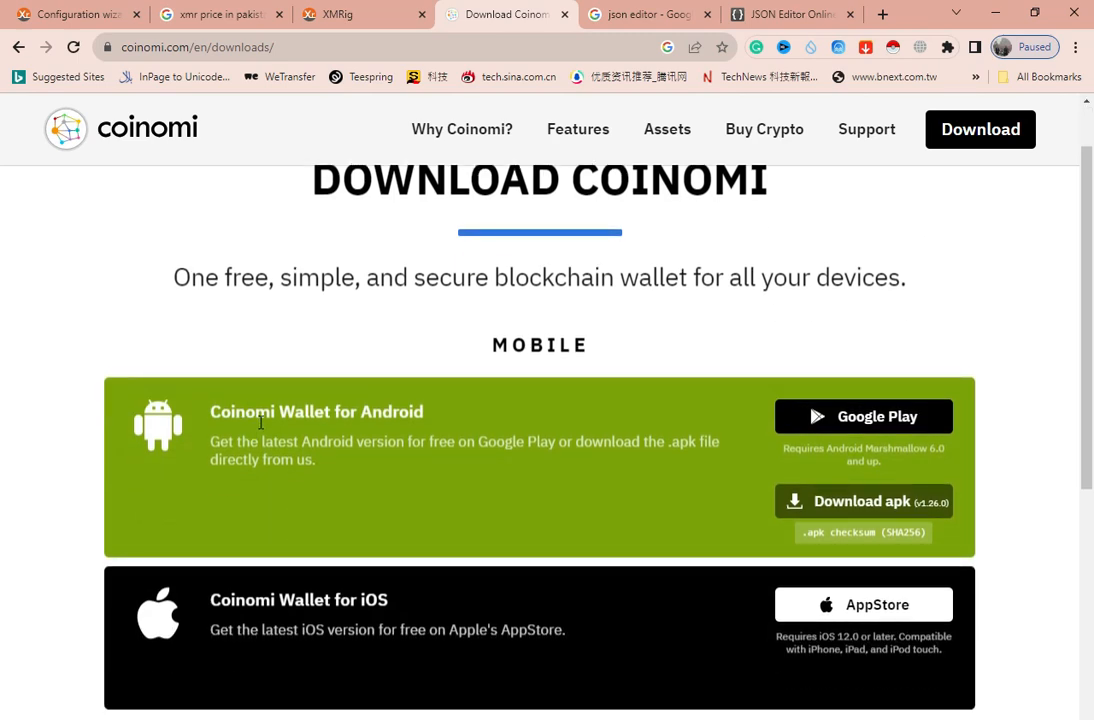
scroll(928, 435, down, 2)
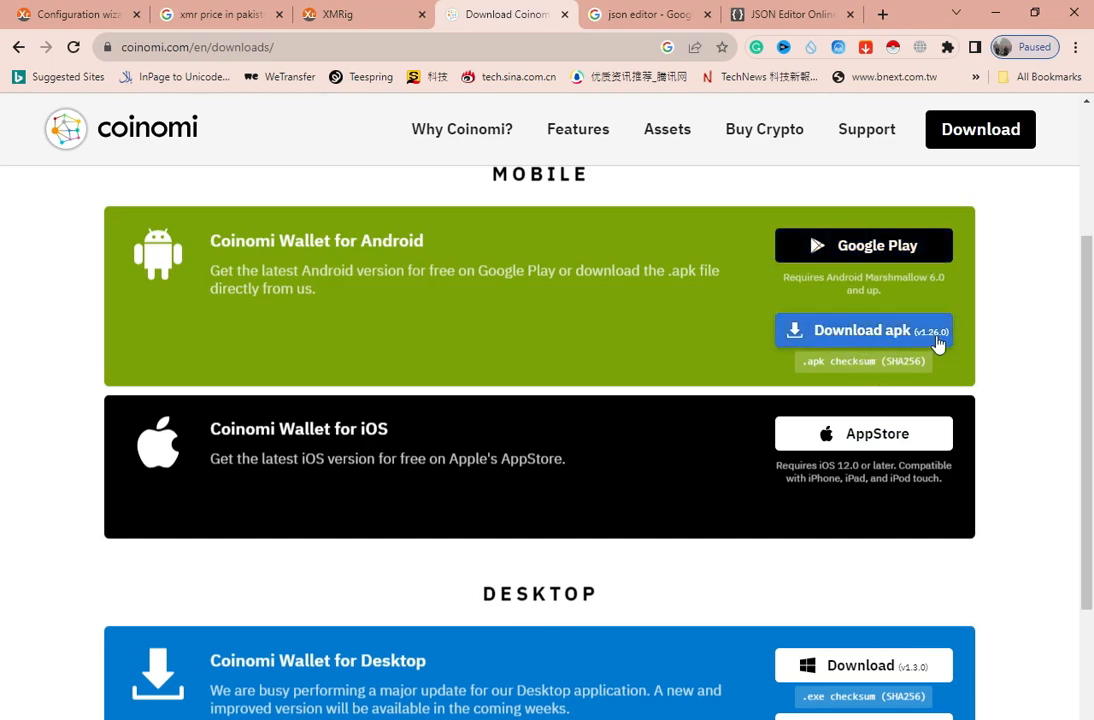
scroll(937, 343, down, 2)
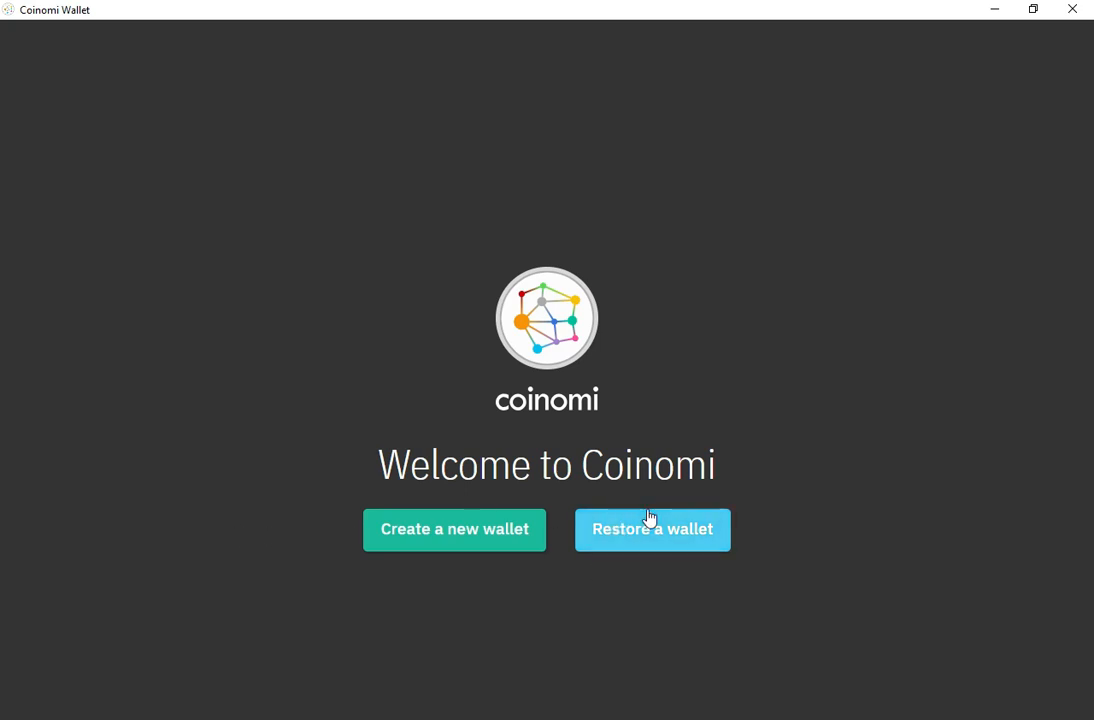
- Start creating a new wallet in Coinomi Wallet and acknowledge that the recovery phrase is safely stored
click(463, 537)
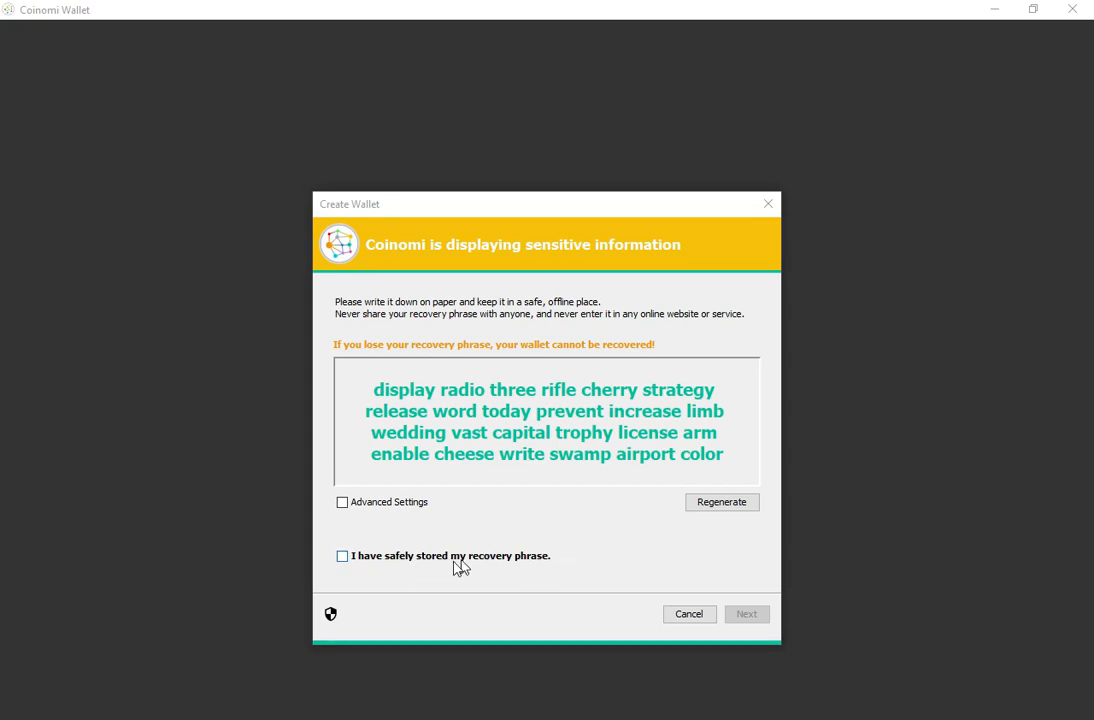
click(343, 557)
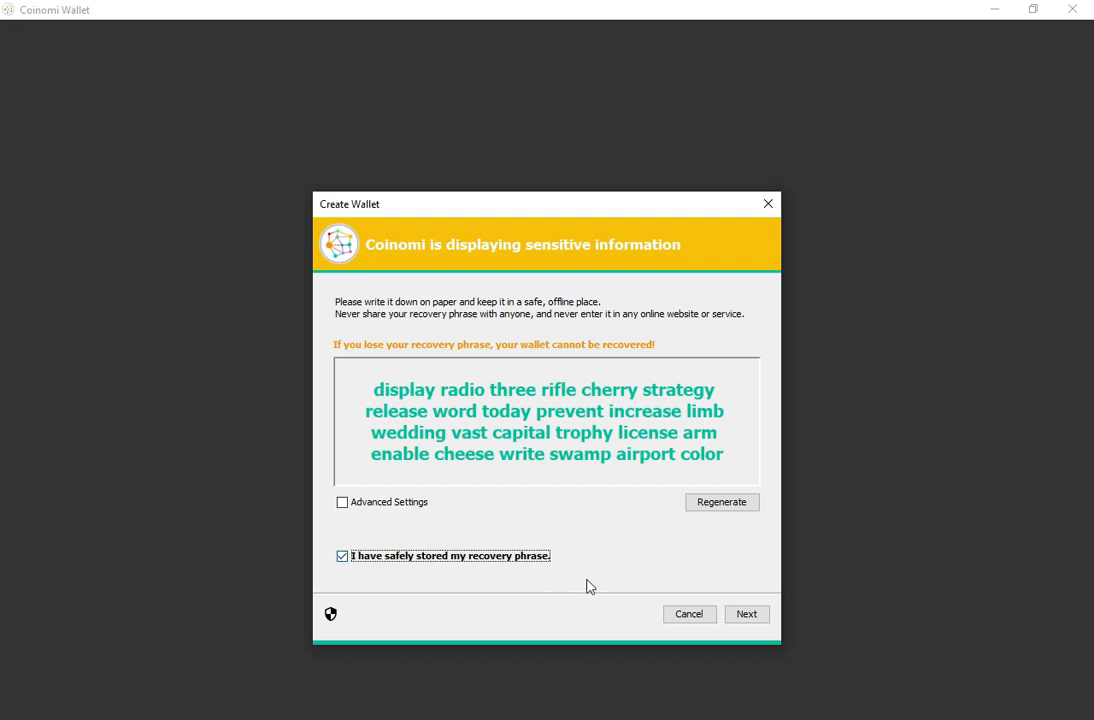
click(746, 617)
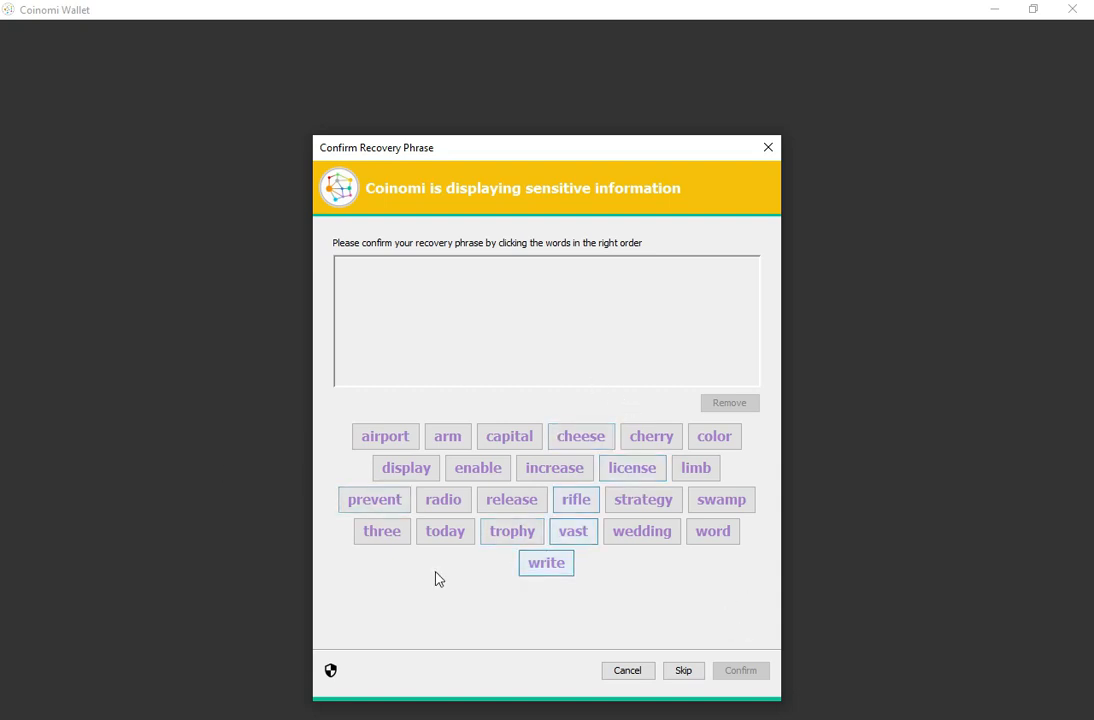
- Confirm the recovery phrase by choosing its words in the right order and set the wallet's encryption password
click(407, 468)
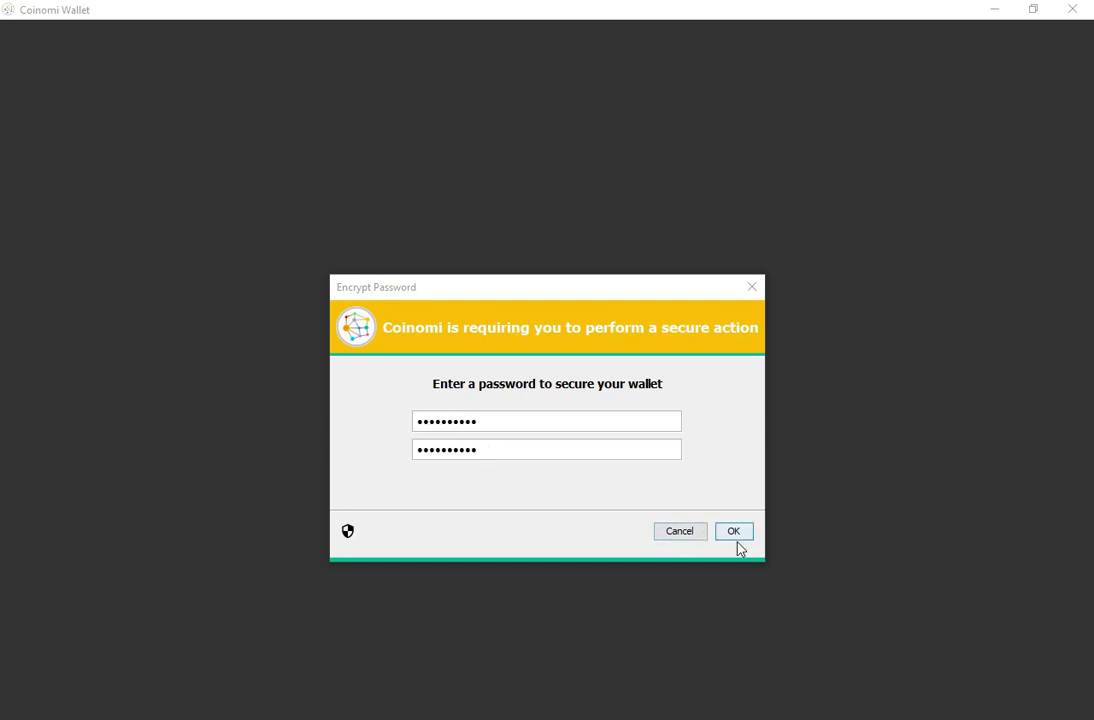
click(738, 534)
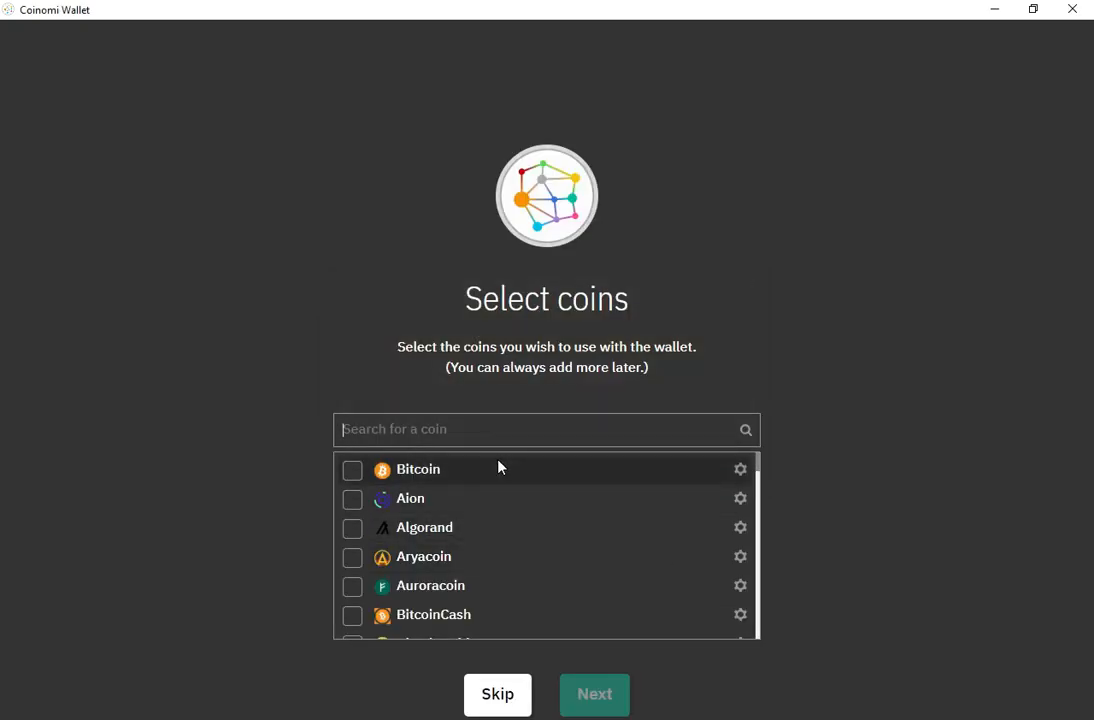
- Find Monero by searching for "xm", select it as the wallet's coin and accept the terms of service
text(x)
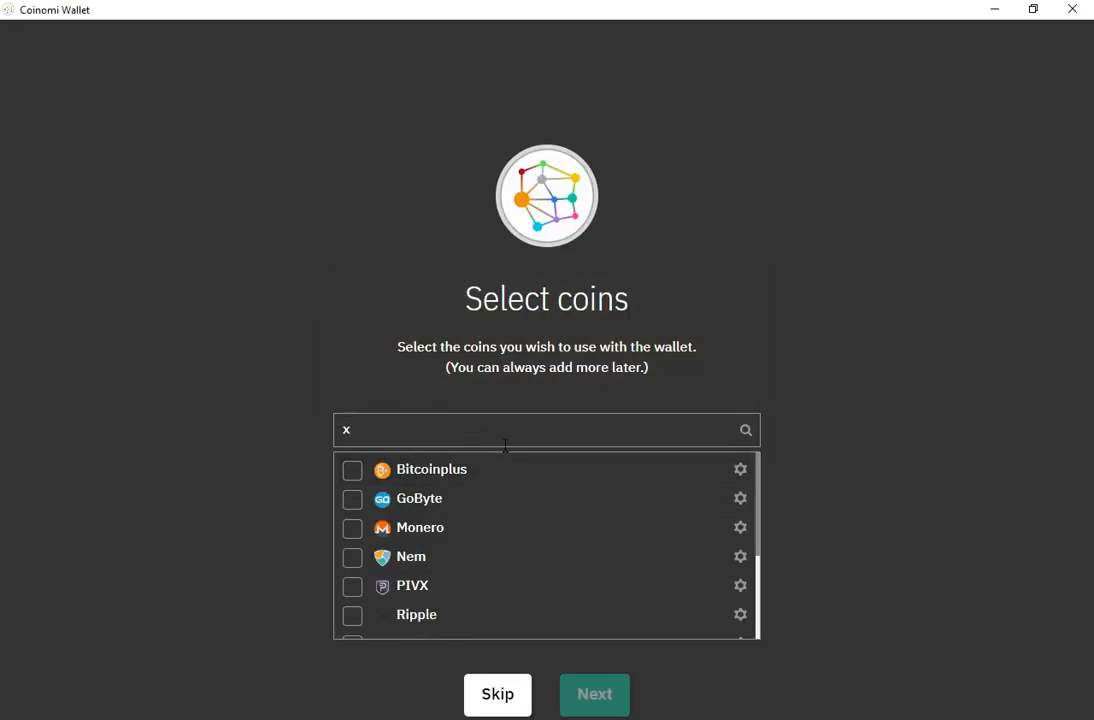
text(m)
click(406, 476)
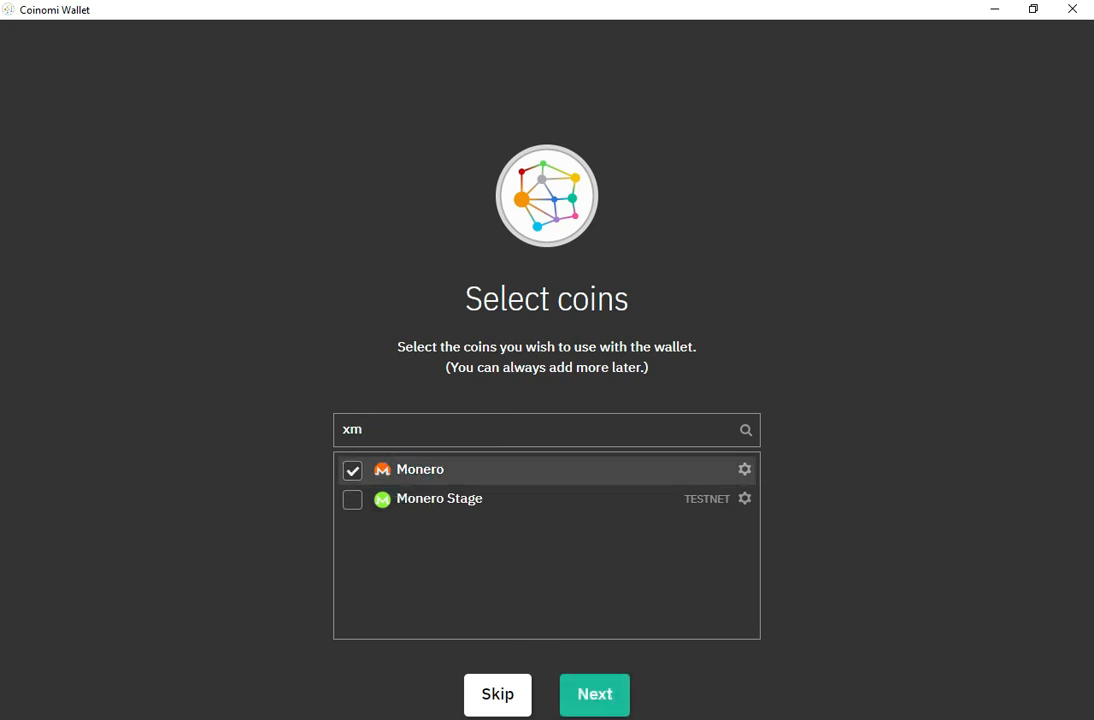
click(608, 704)
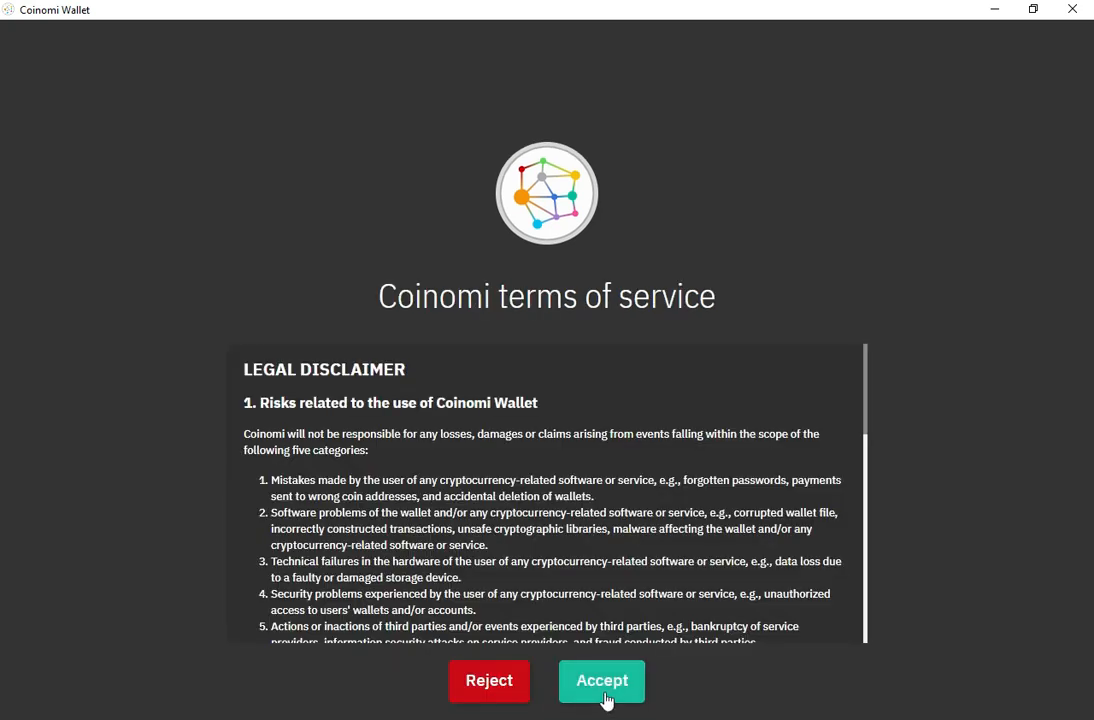
click(602, 681)
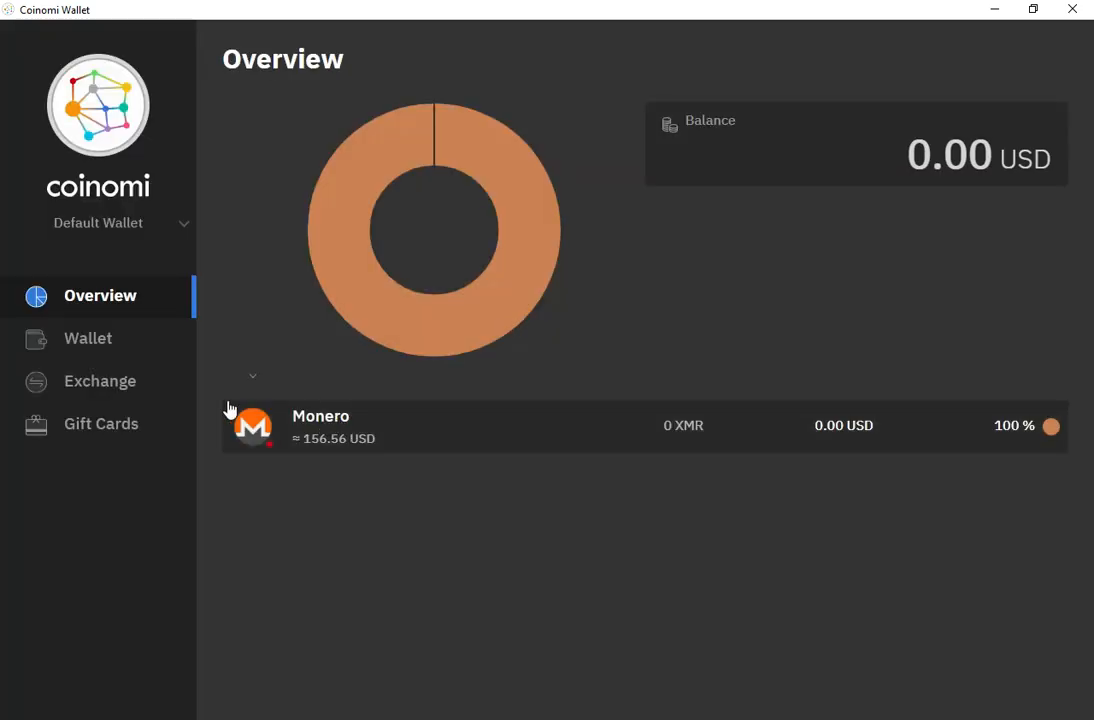
- Copy the wallet's Monero receiving address and return to the browser
click(84, 343)
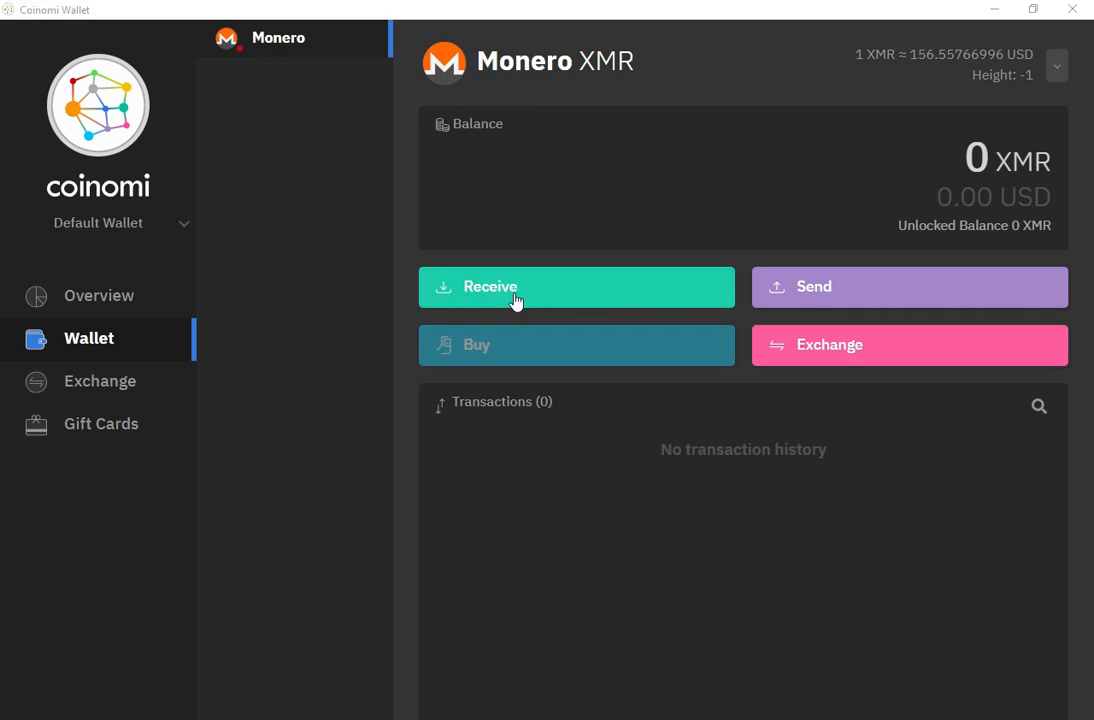
click(530, 305)
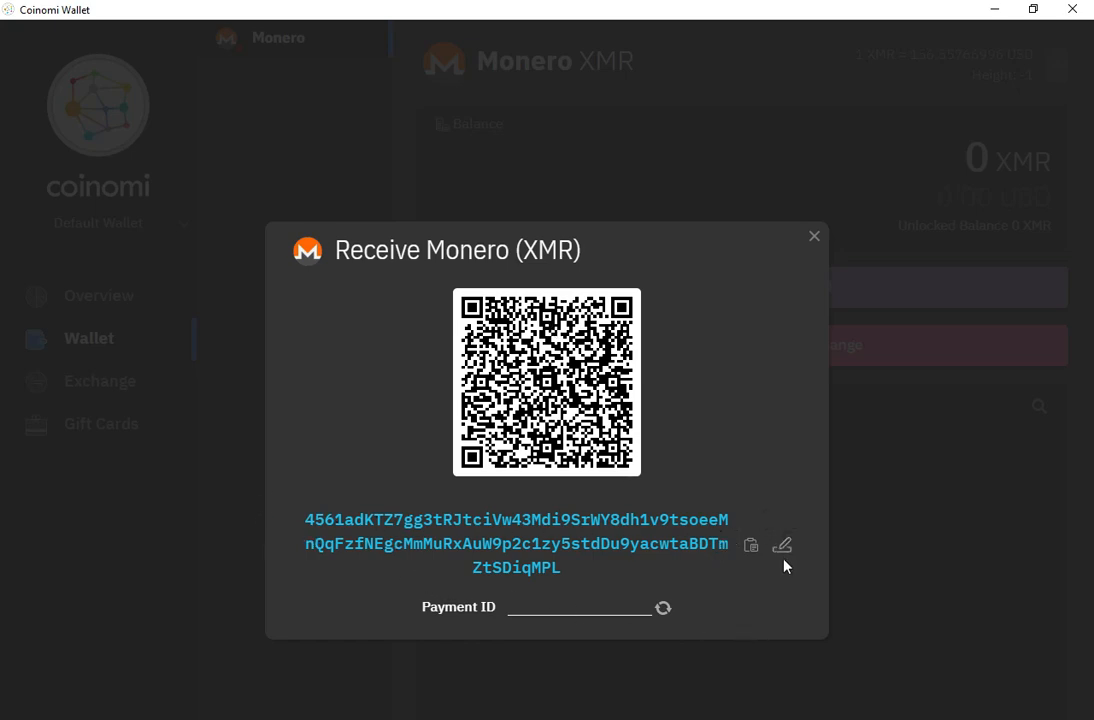
click(750, 549)
click(814, 239)
click(992, 10)
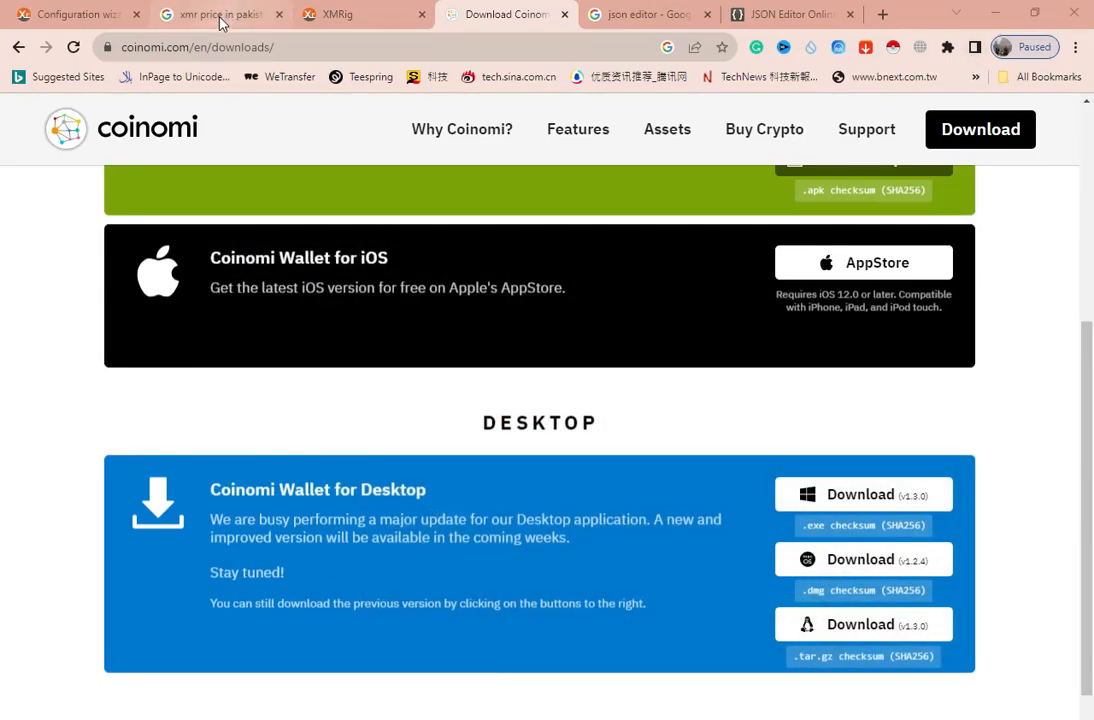
- Add a nanopool.org pool to the XMRig configuration wizard using the copied Monero wallet address and the Europe 1 location
click(42, 14)
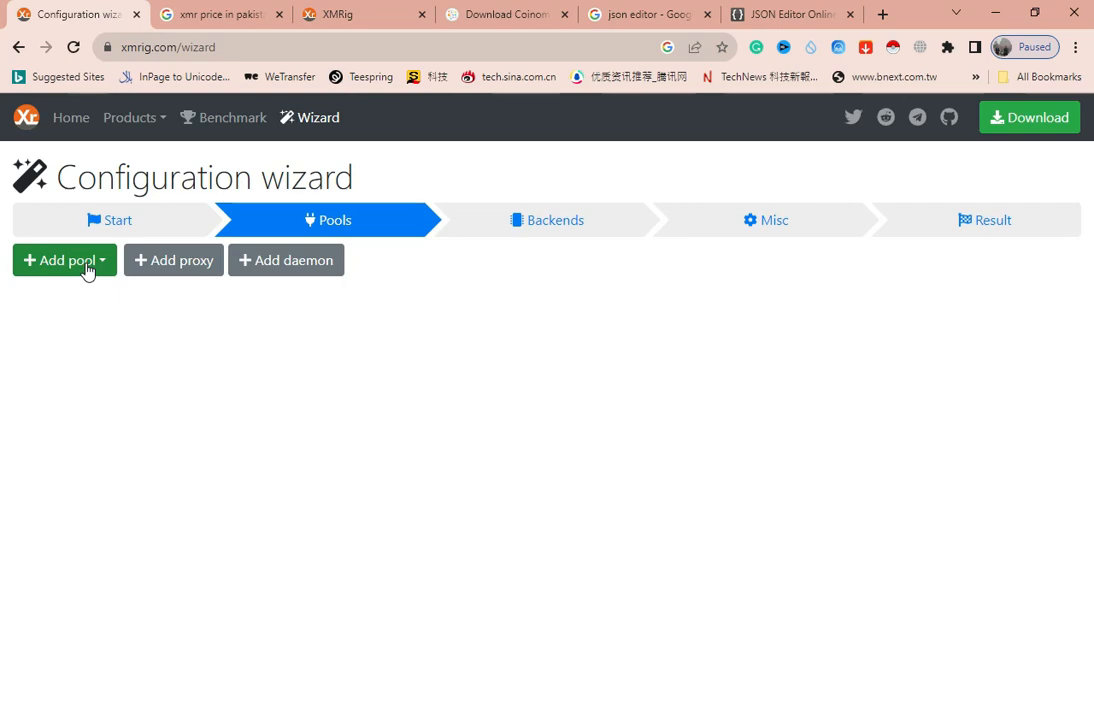
click(94, 271)
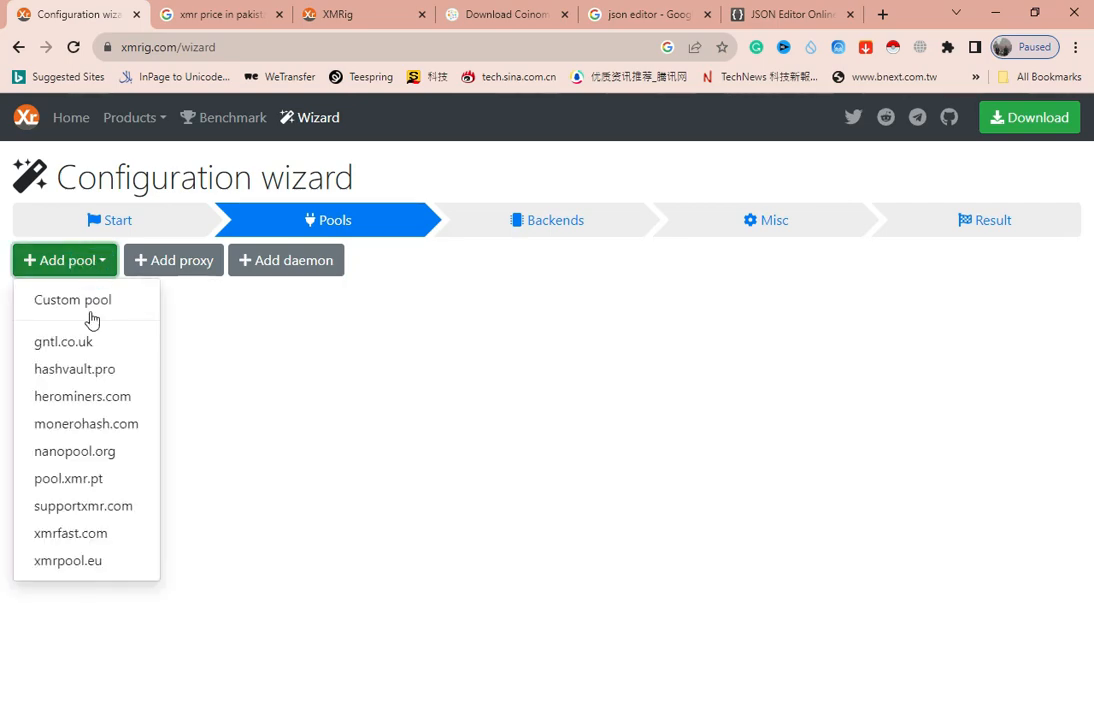
click(86, 457)
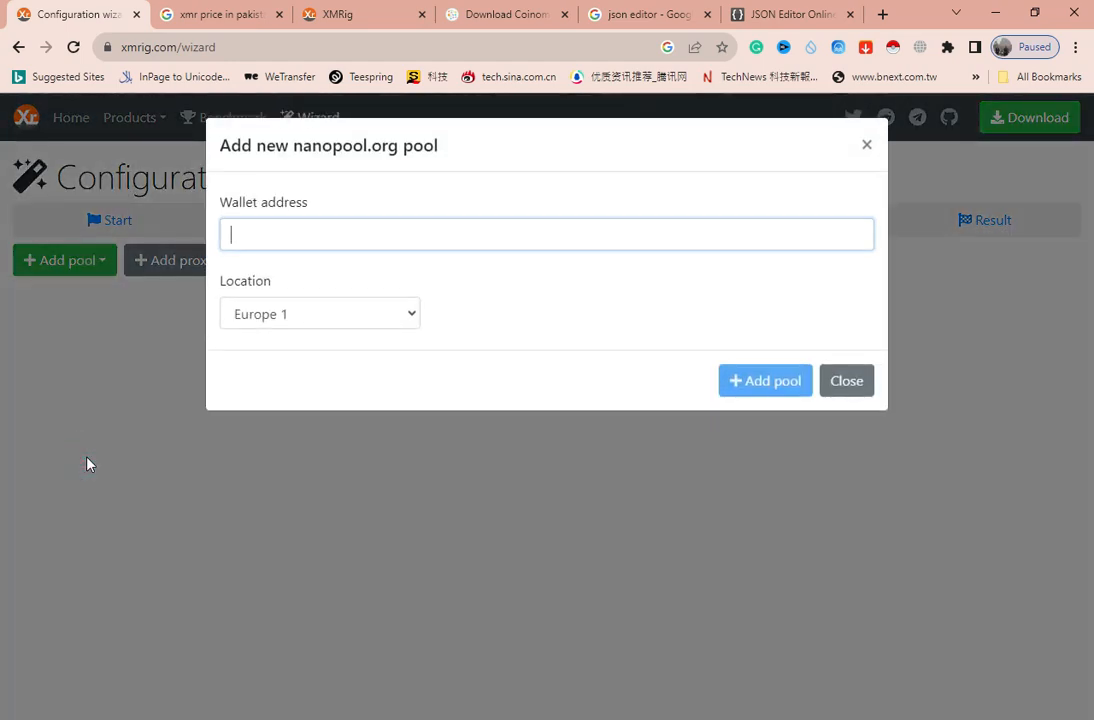
key(ctrl+v)
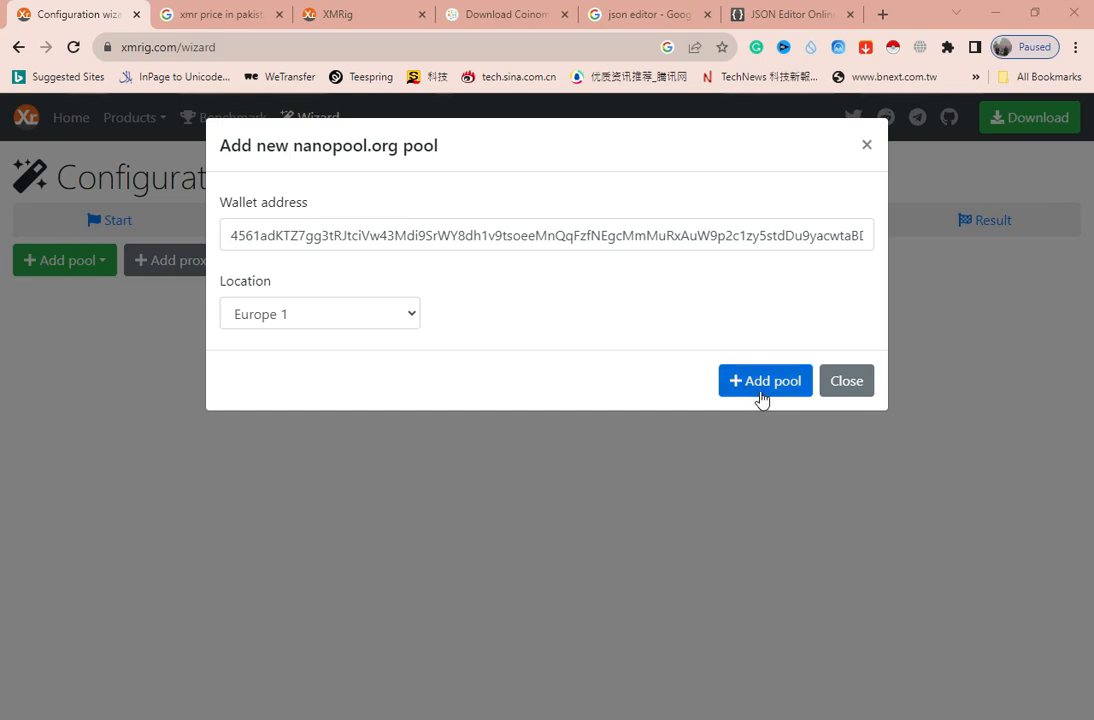
click(761, 398)
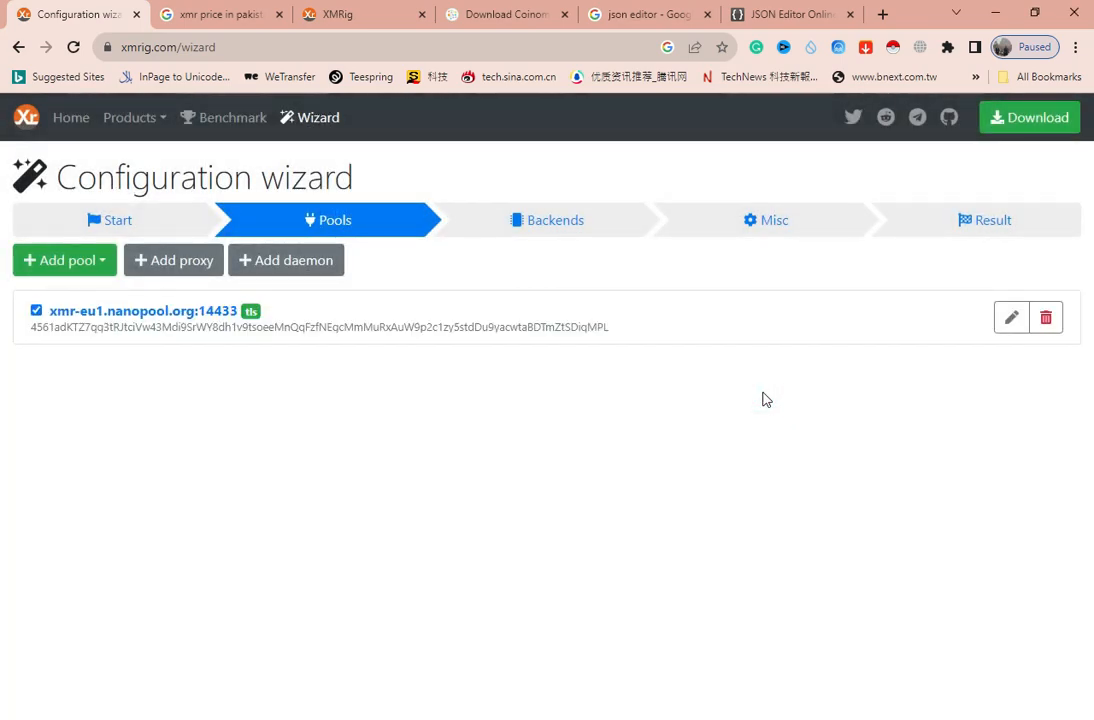
- Keep only the CPU backend for mining and set the donation level to 1%
click(558, 225)
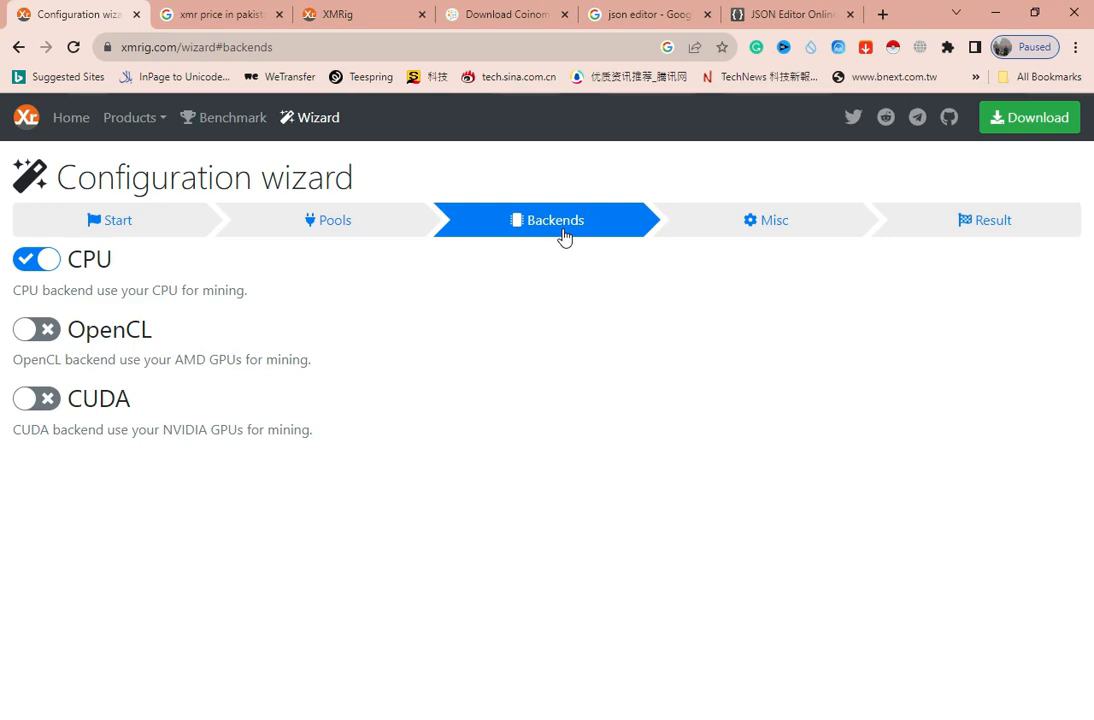
click(780, 226)
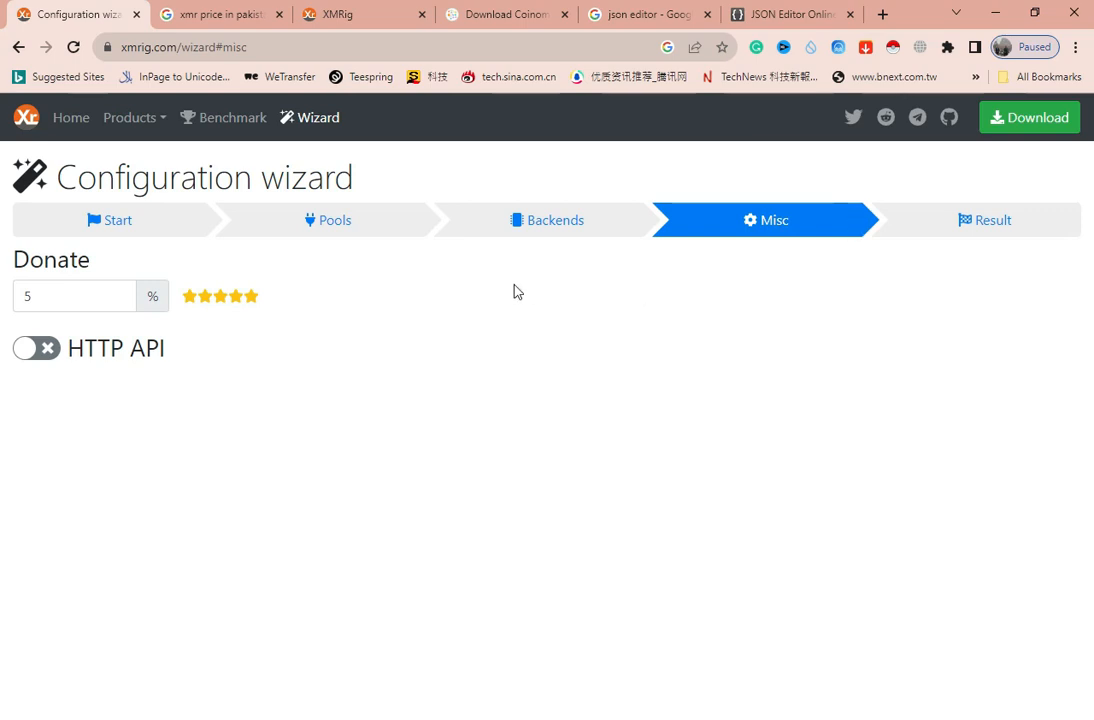
click(190, 302)
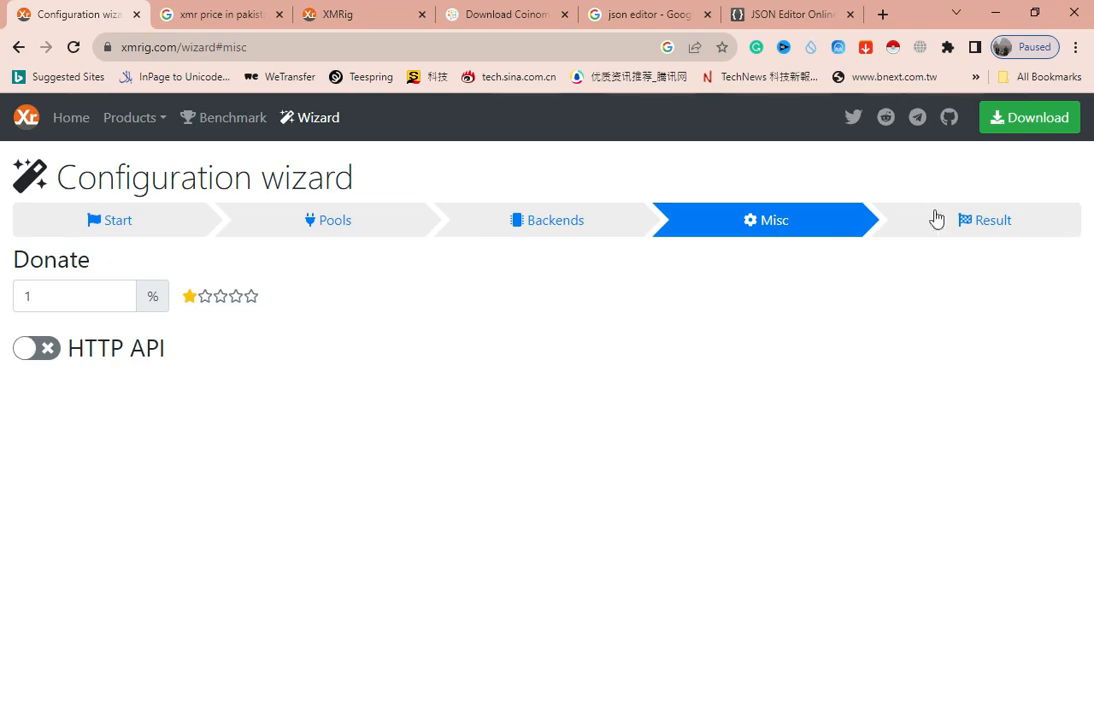
- Generate the wizard's result and copy the config file text for the Monero pool
click(937, 219)
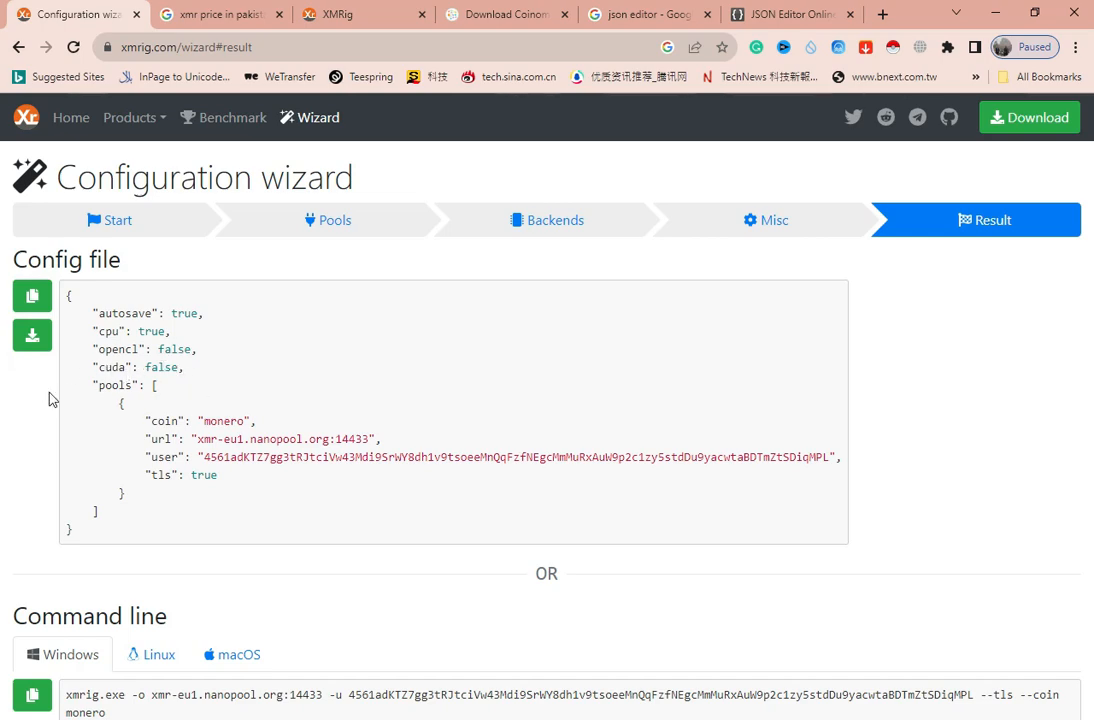
click(33, 298)
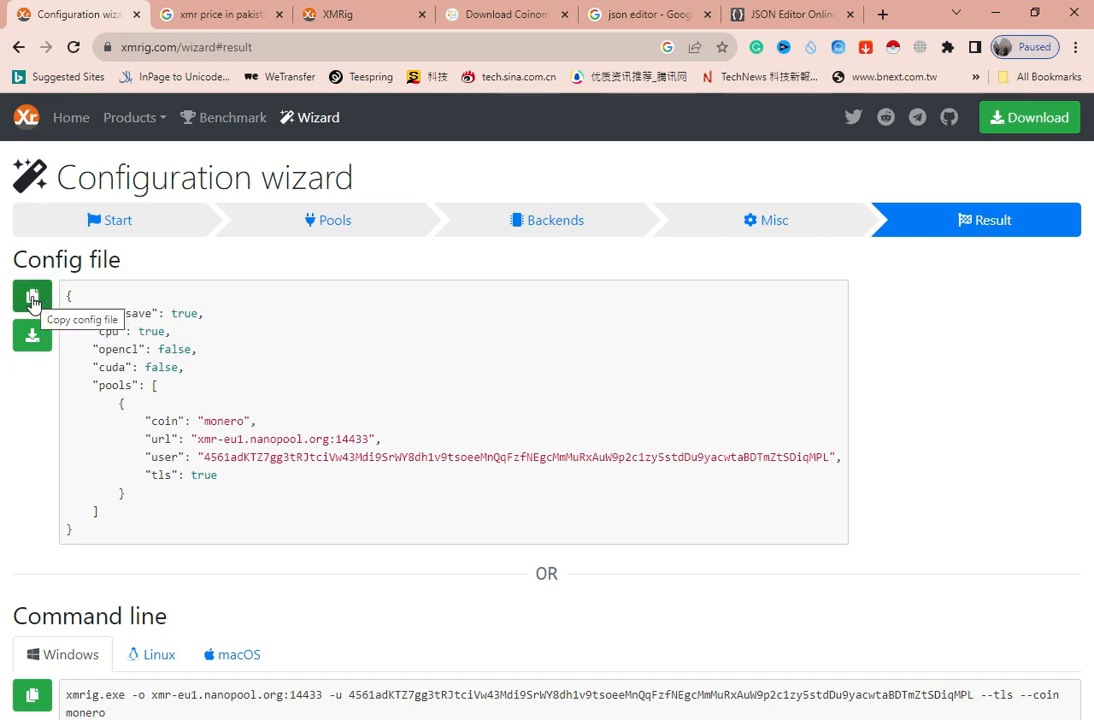
click(33, 298)
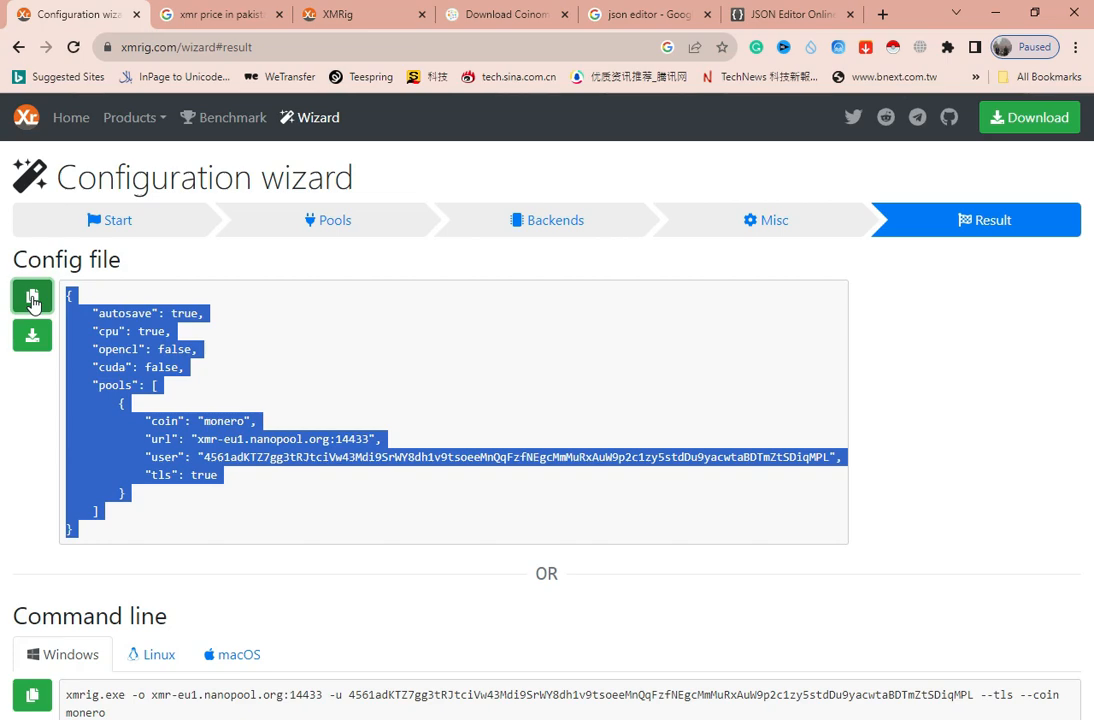
- Switch to JSON Editor Online and load config.json from the xmrig-6.20.0 folder inside xmrig-6.20.0-gcc-win64 on the Desktop
click(640, 14)
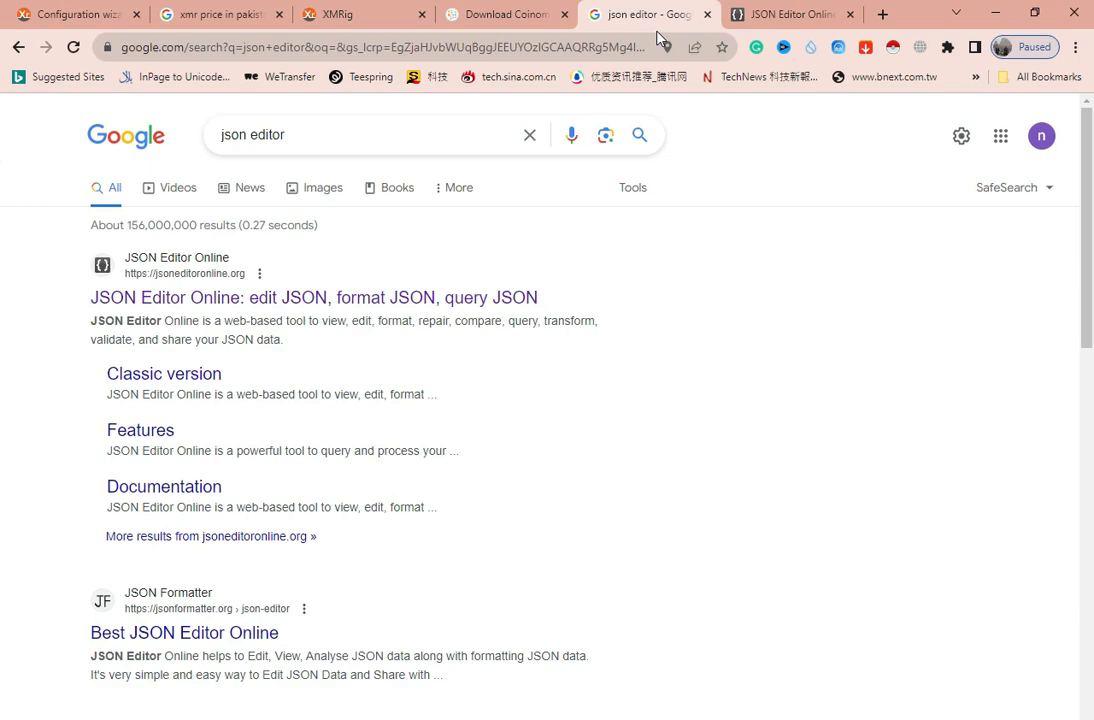
click(745, 14)
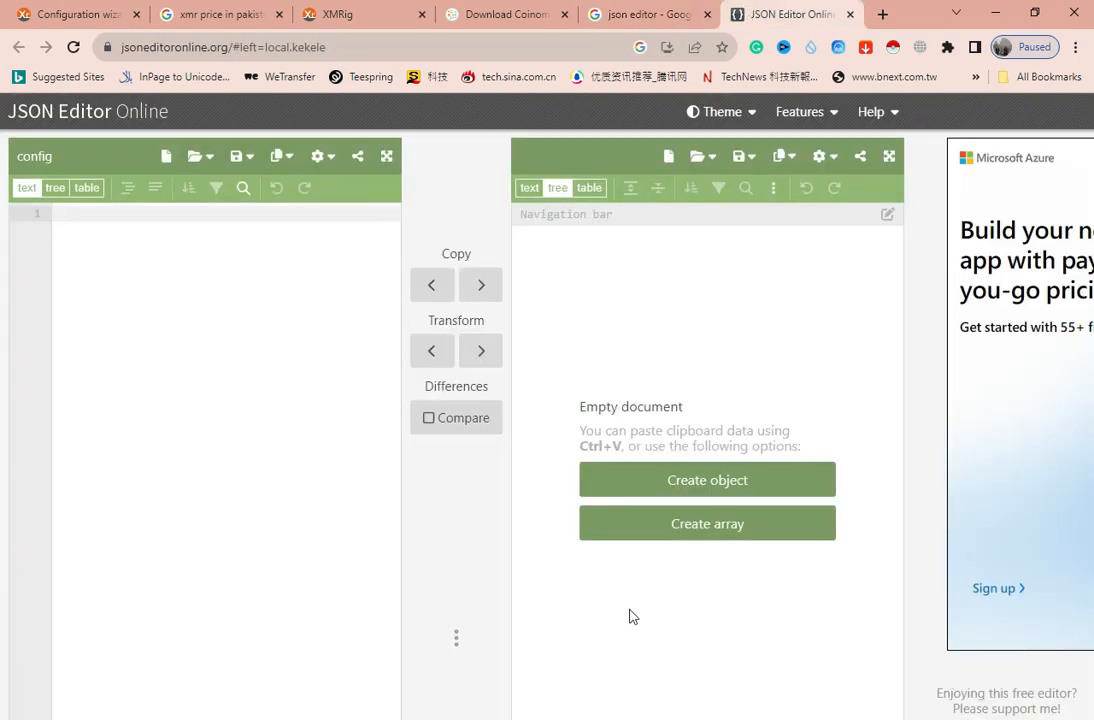
click(201, 157)
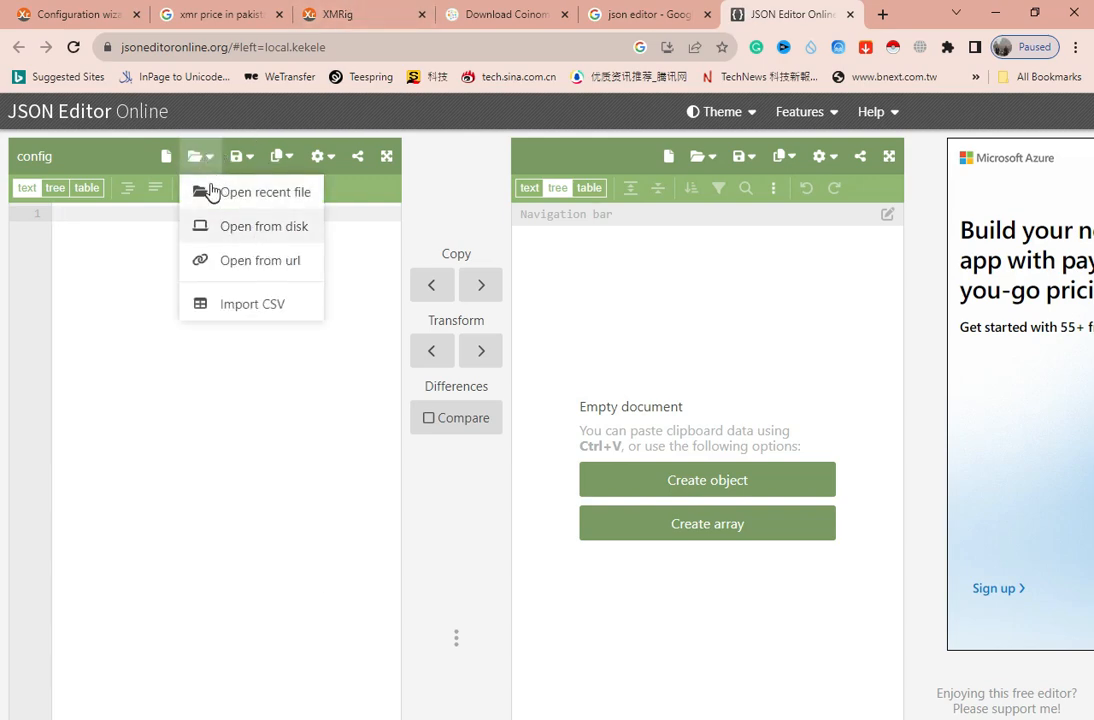
click(258, 228)
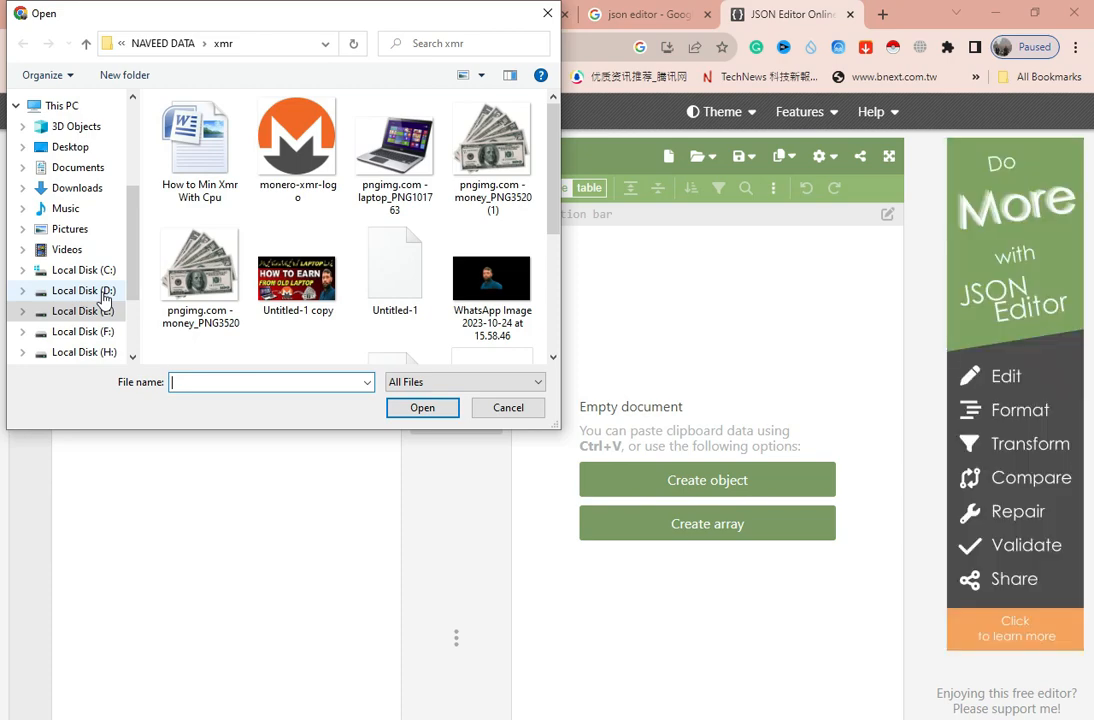
click(82, 148)
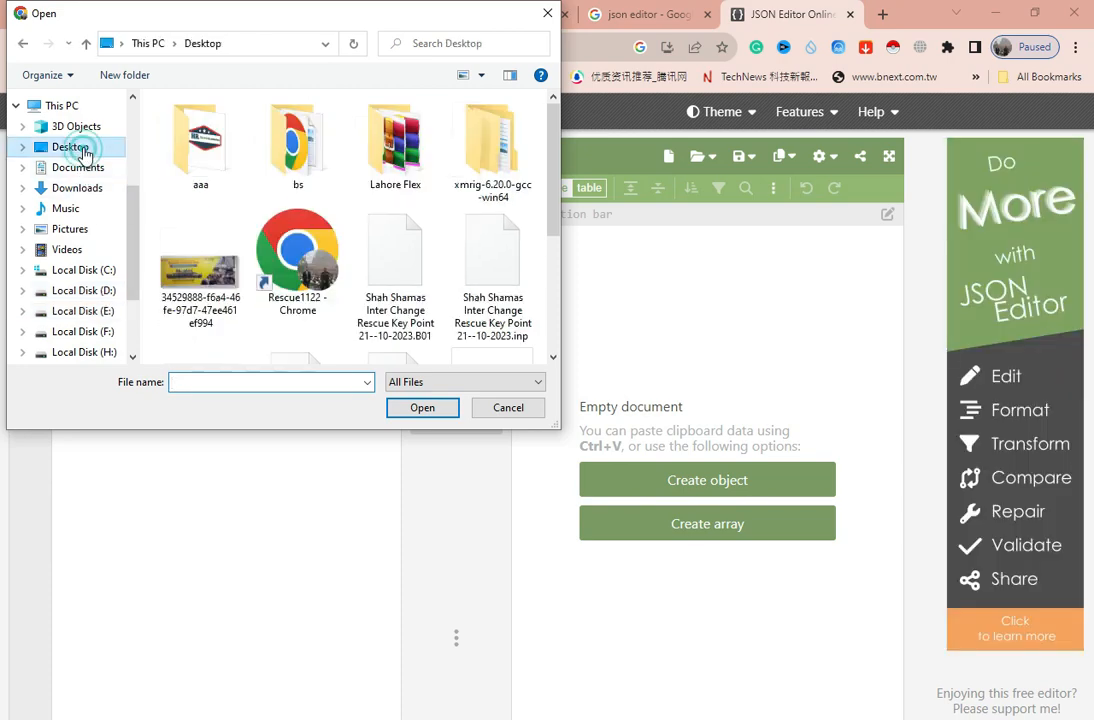
double_click(495, 160)
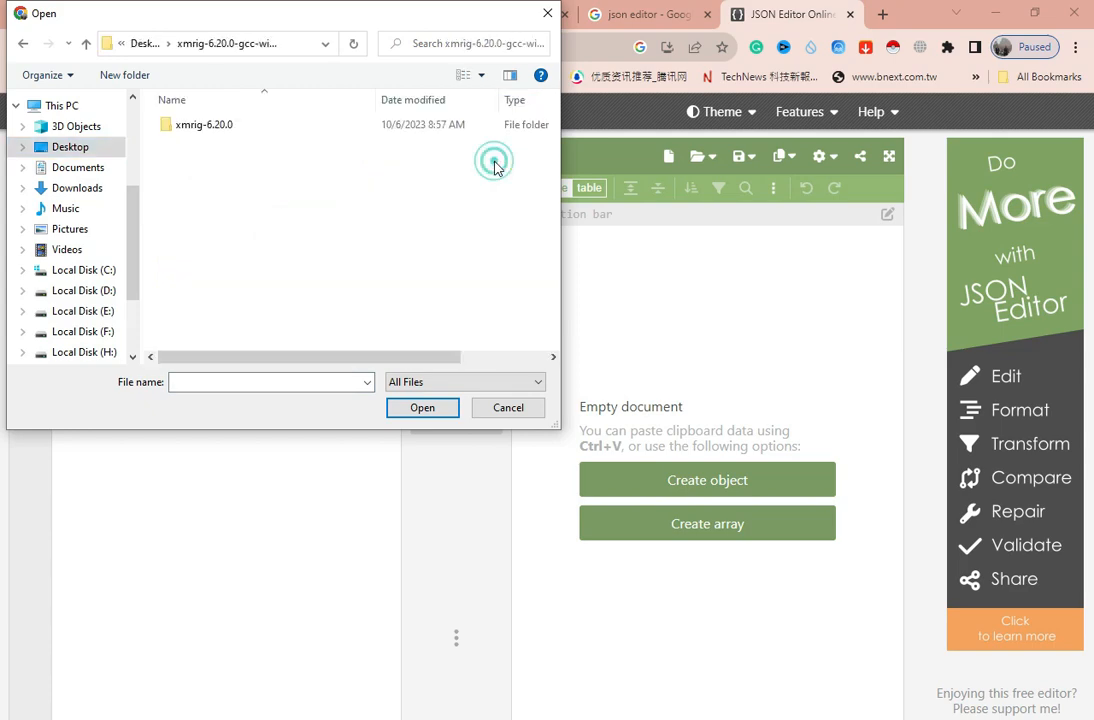
double_click(220, 128)
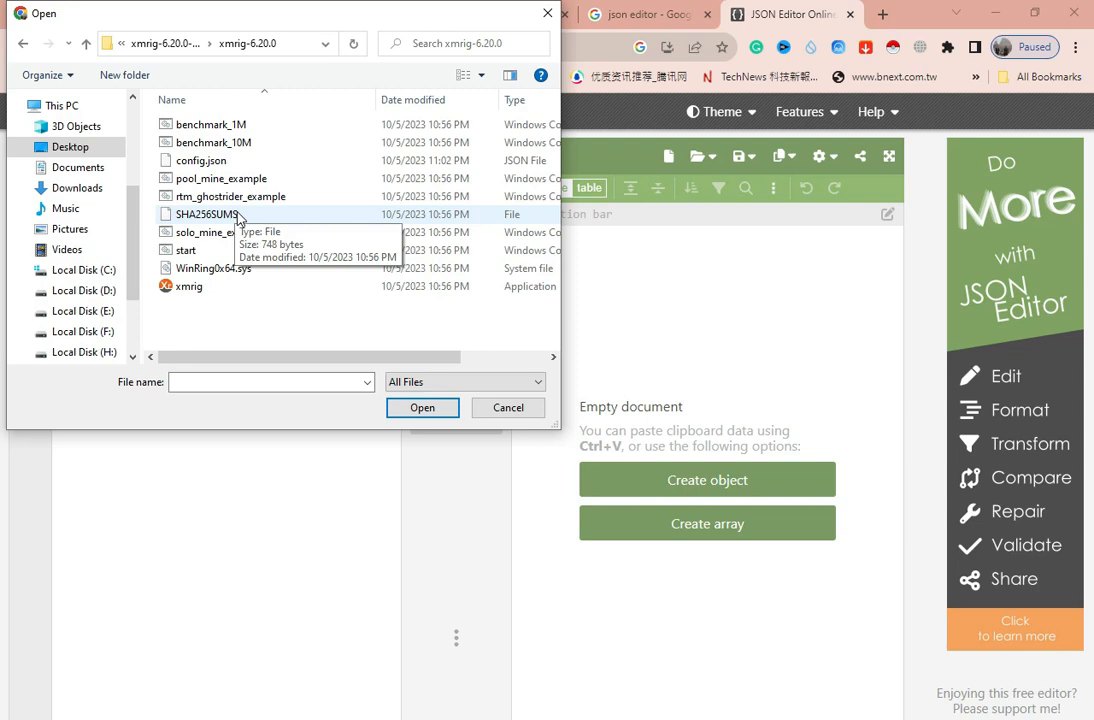
click(205, 159)
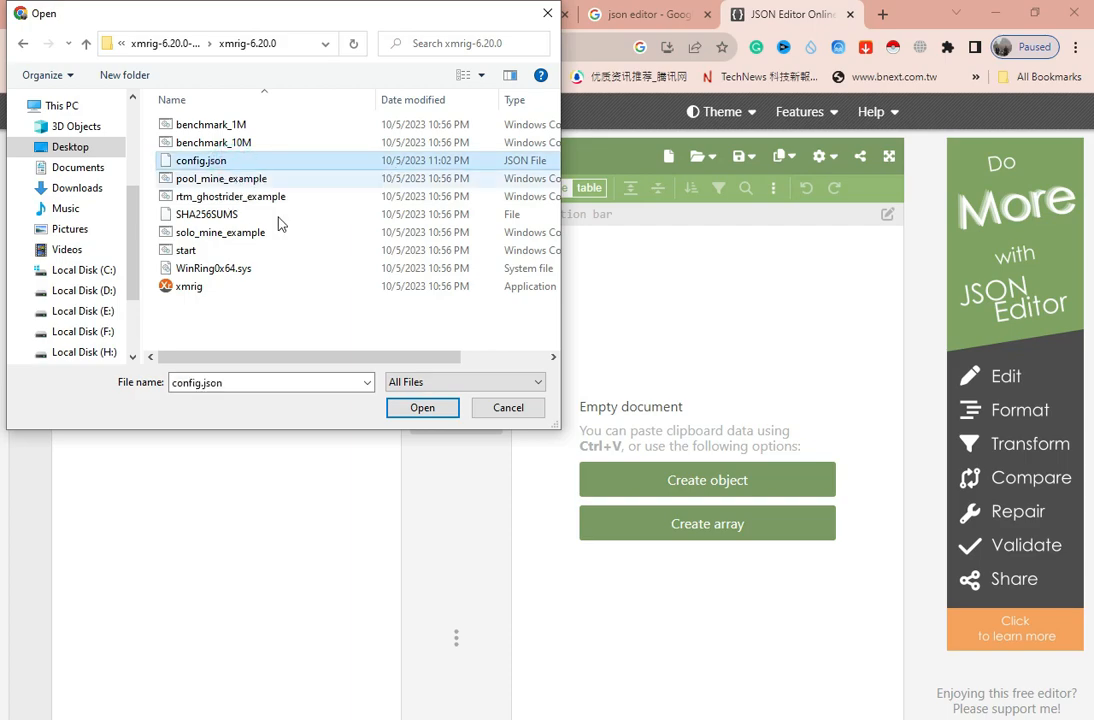
click(424, 410)
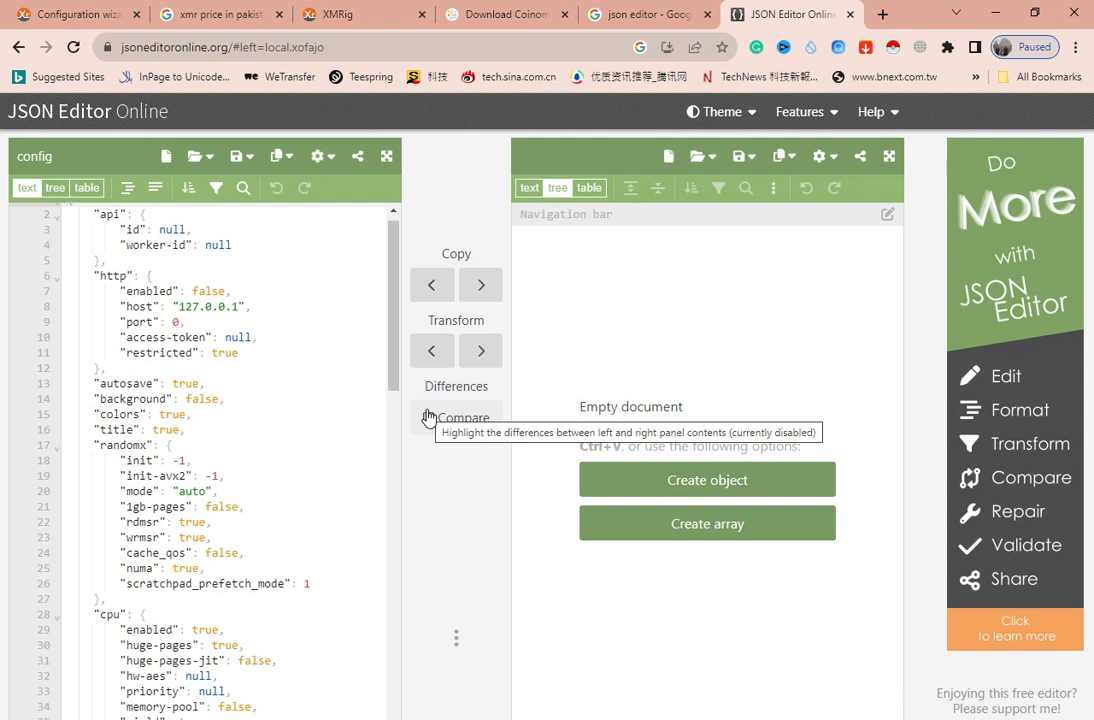
- Replace the entire contents of config.json with the config file text copied from the XMRig configuration wizard
click(280, 362)
key(ctrl+a)
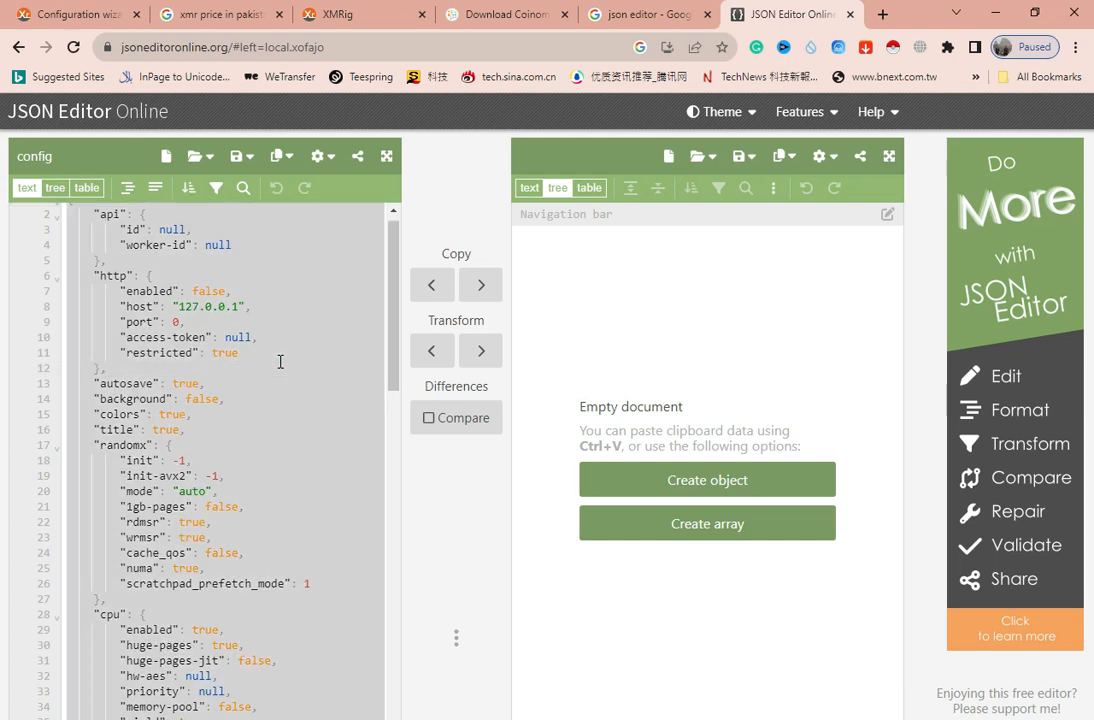
key(BackSpace)
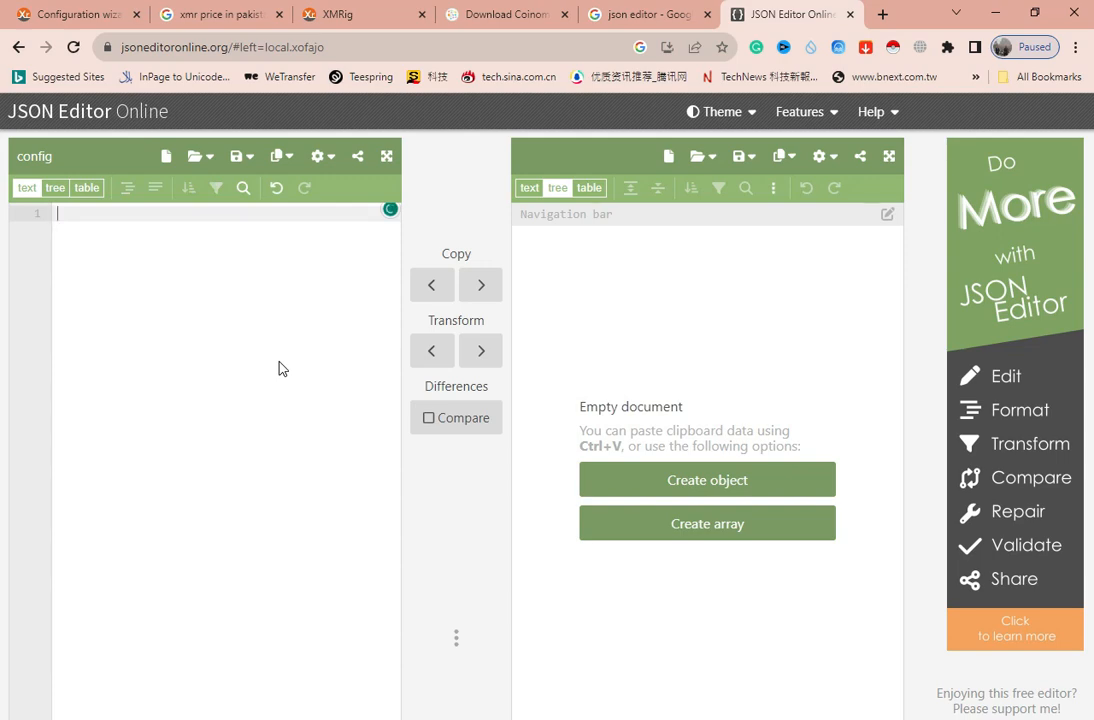
click(61, 14)
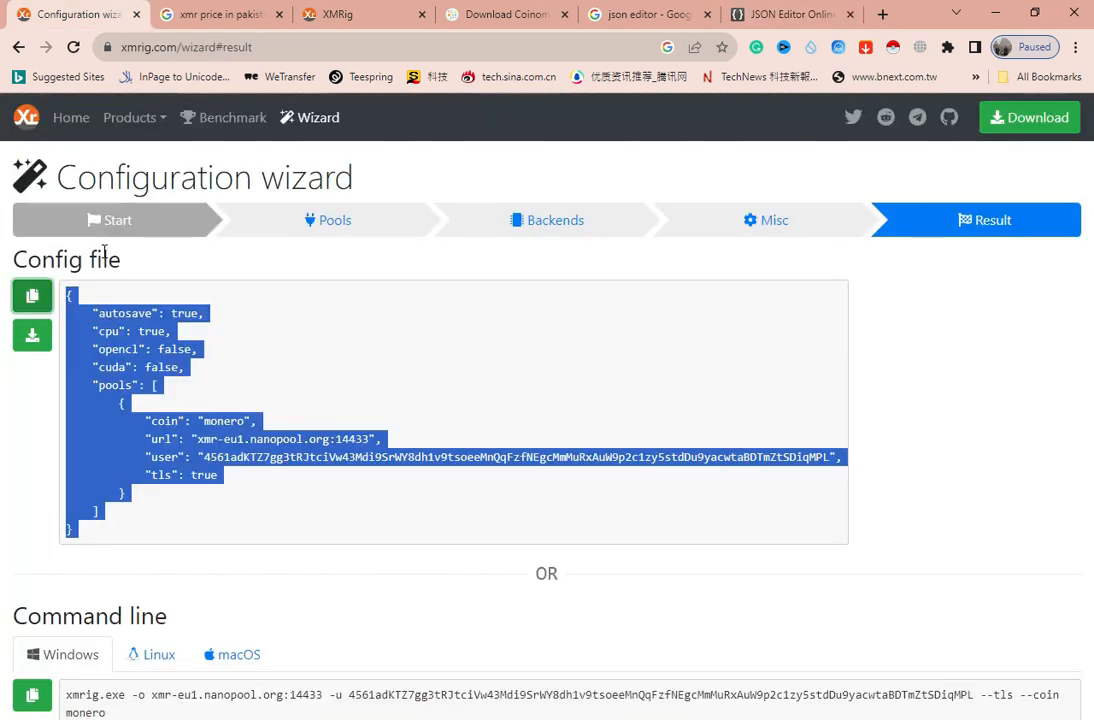
click(32, 296)
click(785, 14)
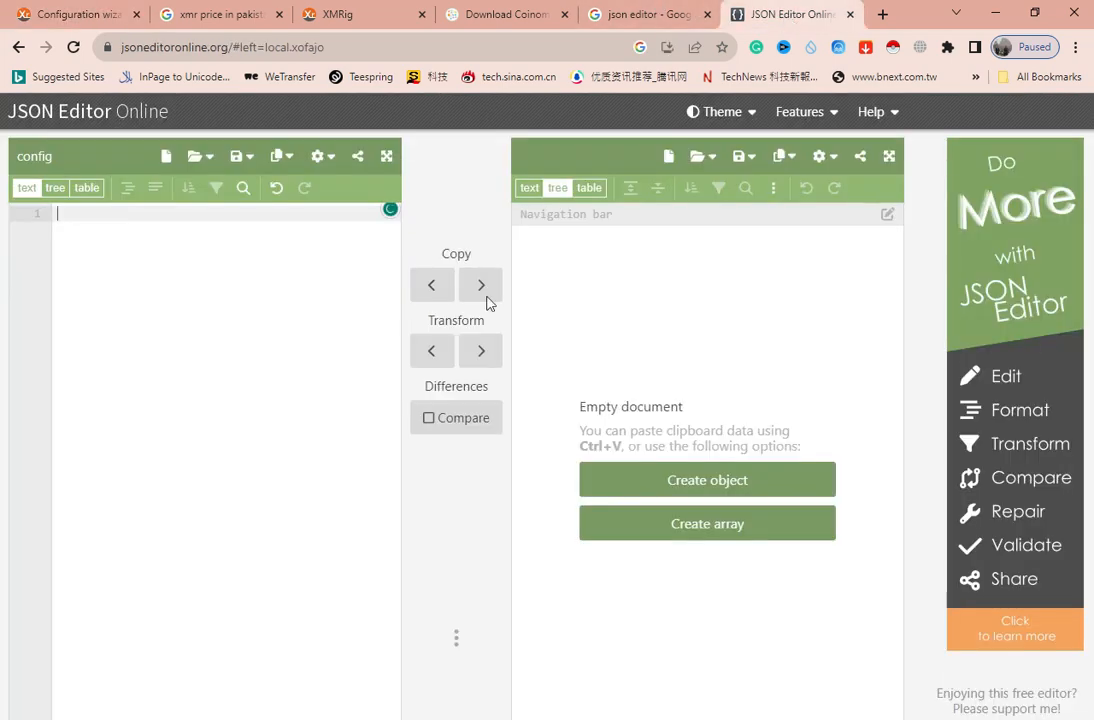
click(232, 313)
key(ctrl+v)
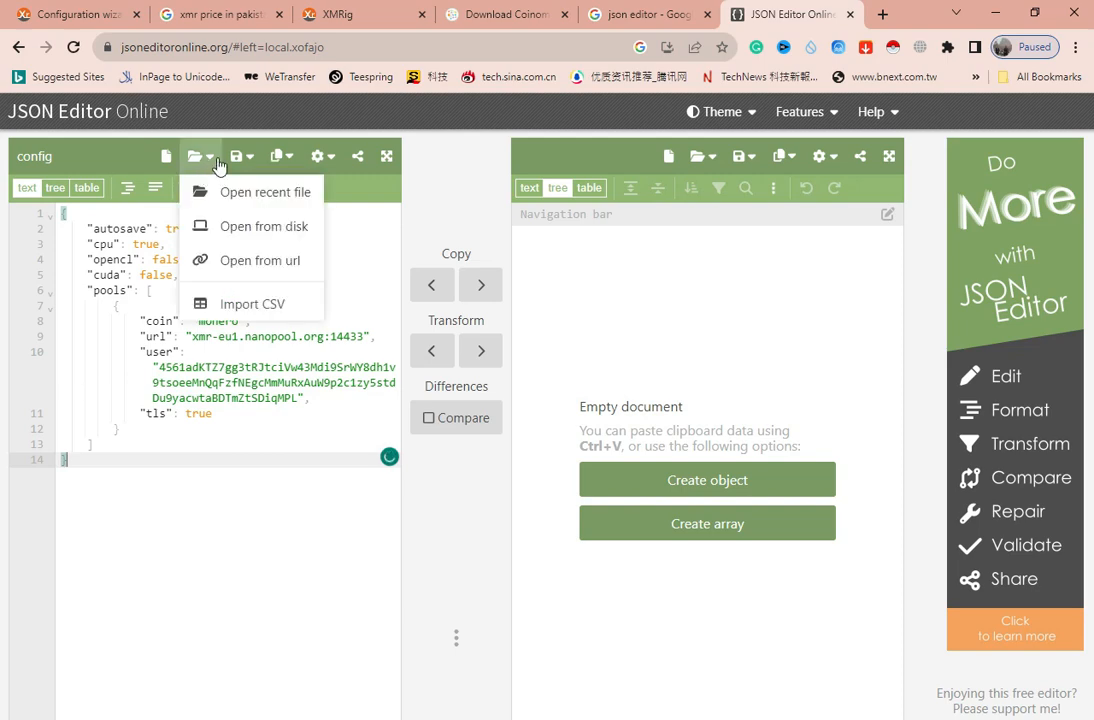
- Save the edited document to disk under the name config, keeping the indentation as-is
mouse_move(285, 162)
mouse_move(240, 158)
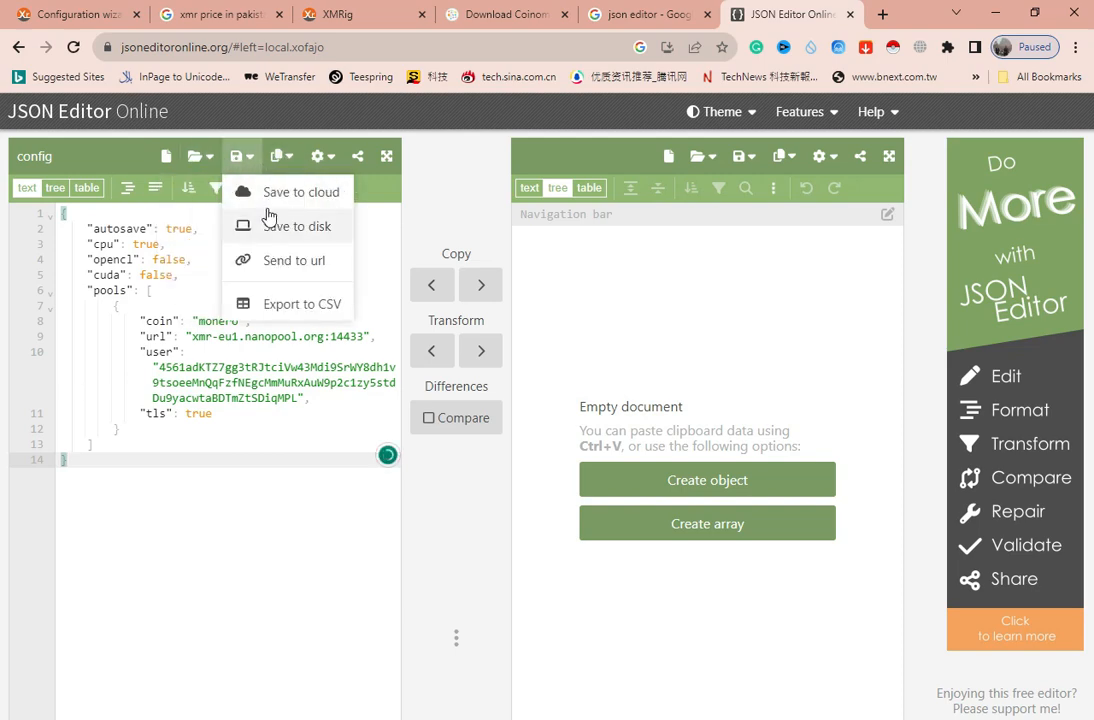
click(290, 229)
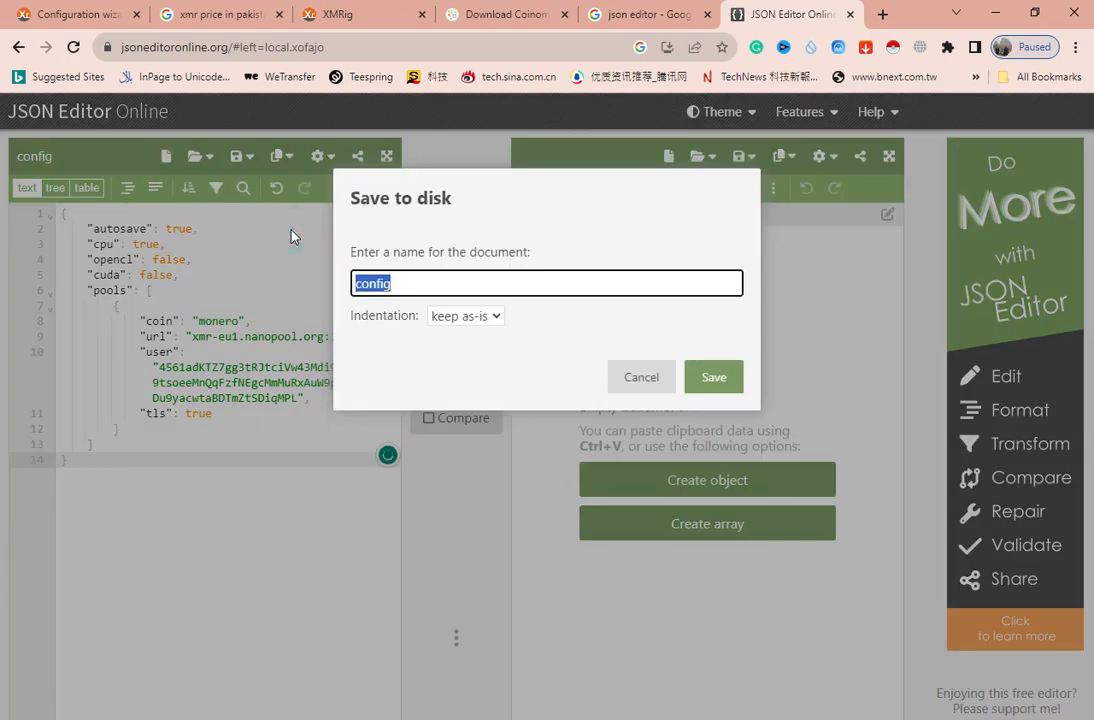
click(707, 381)
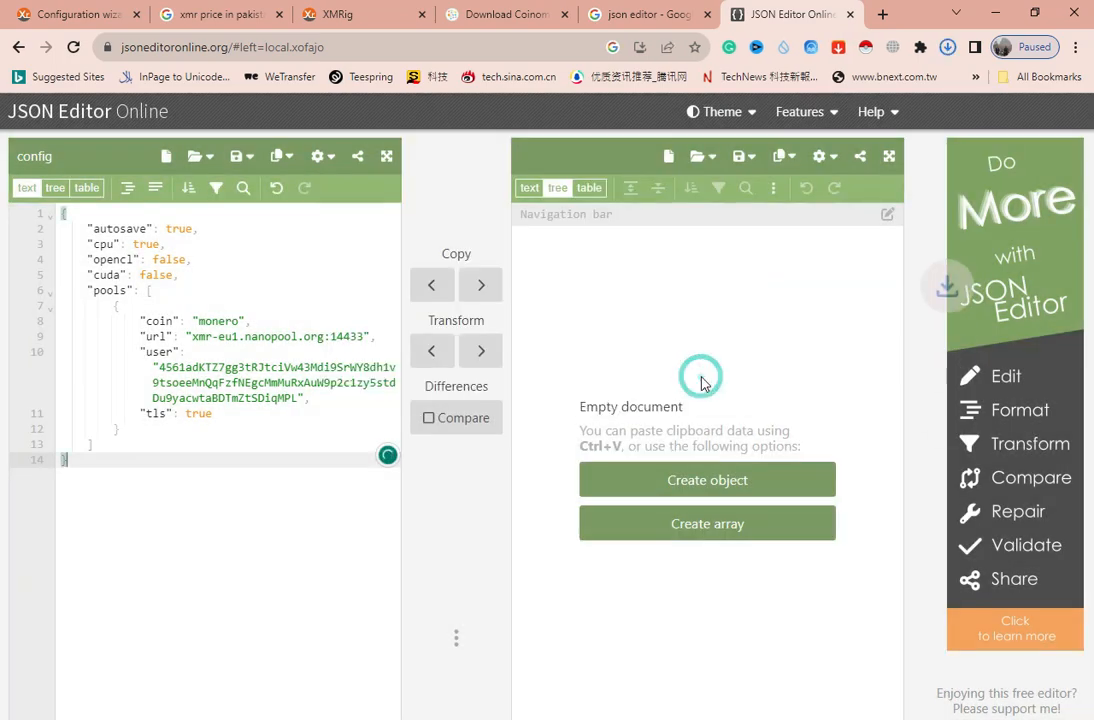
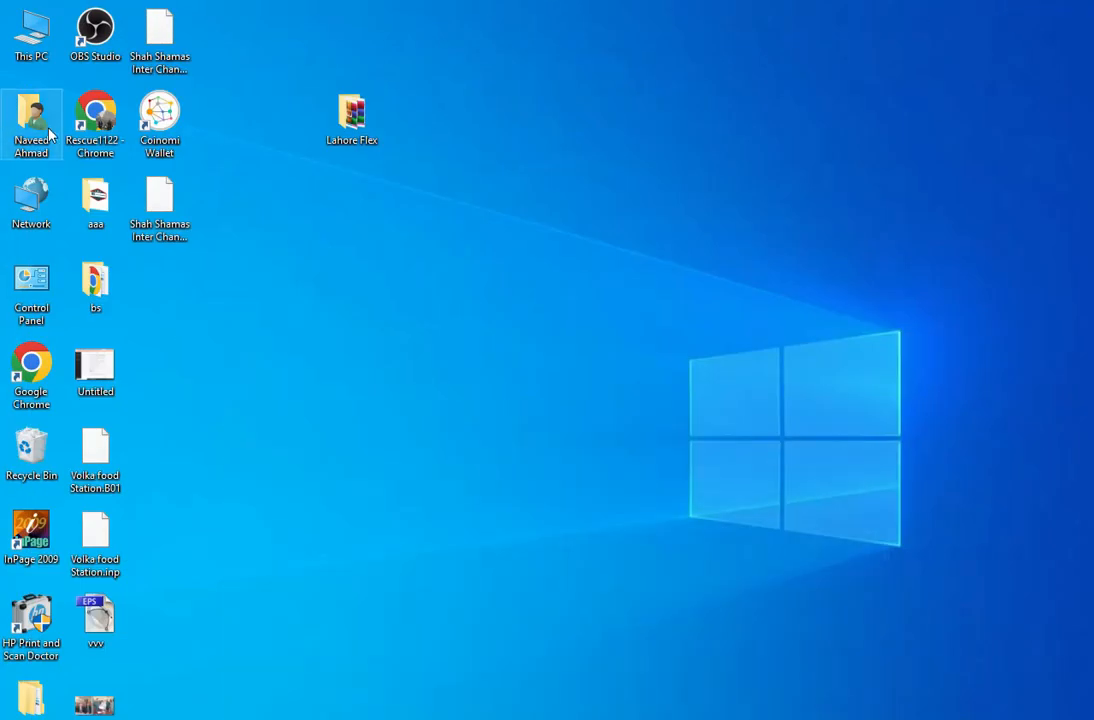
- Switch to File Explorer and copy the saved config.json file from the Downloads folder
double_click(41, 109)
click(88, 219)
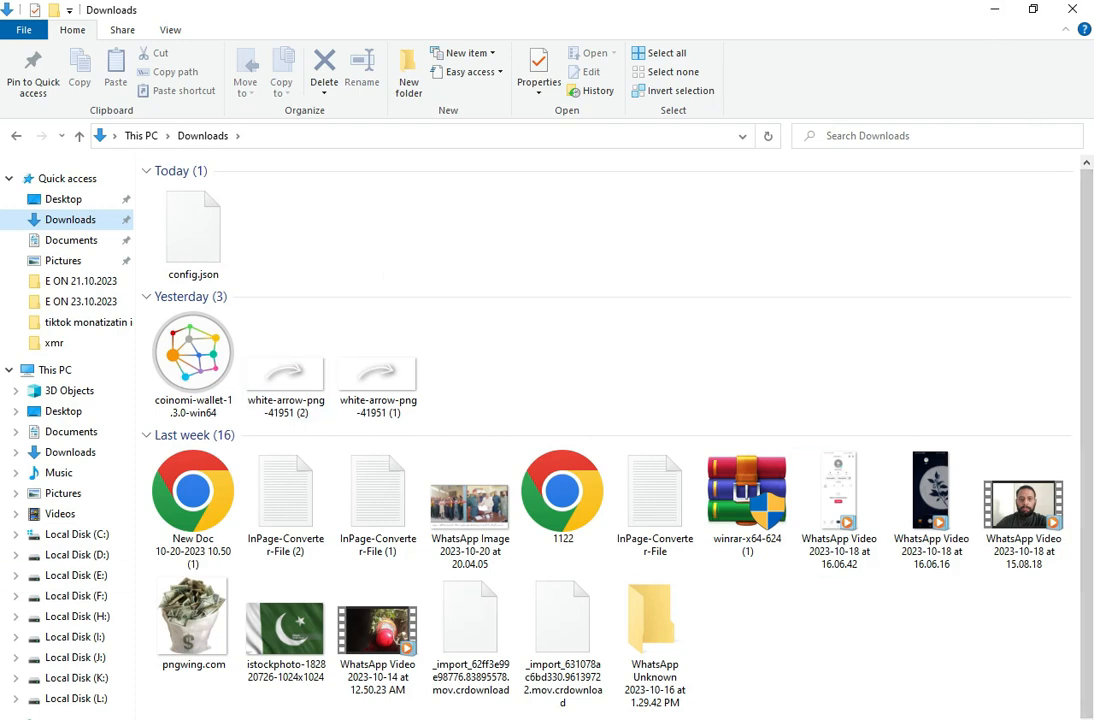
click(176, 218)
right_click(176, 218)
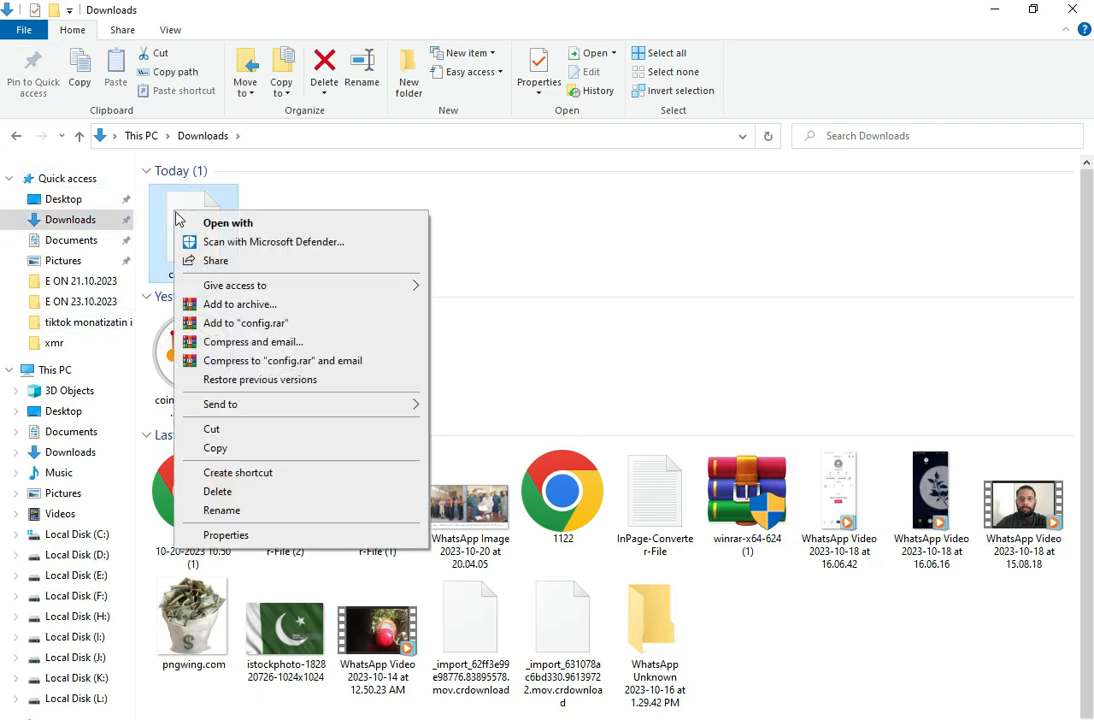
click(234, 452)
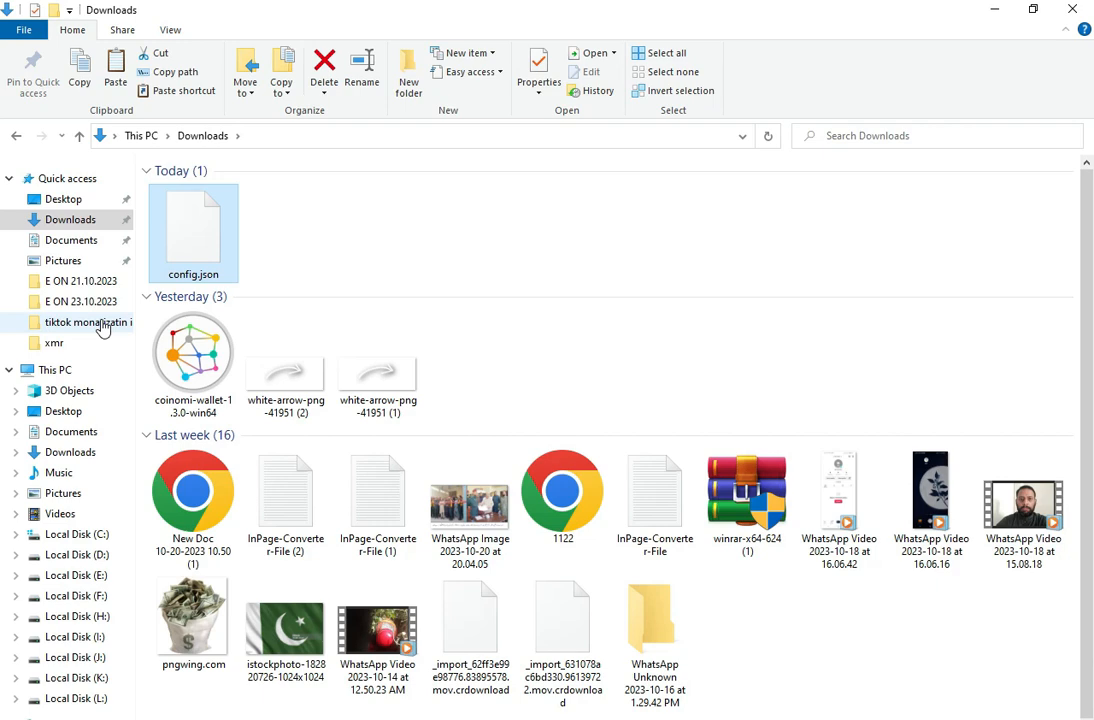
- Open the xmrig-6.20.0 folder inside xmrig-6.20.0-gcc-win64 on the Desktop
click(85, 412)
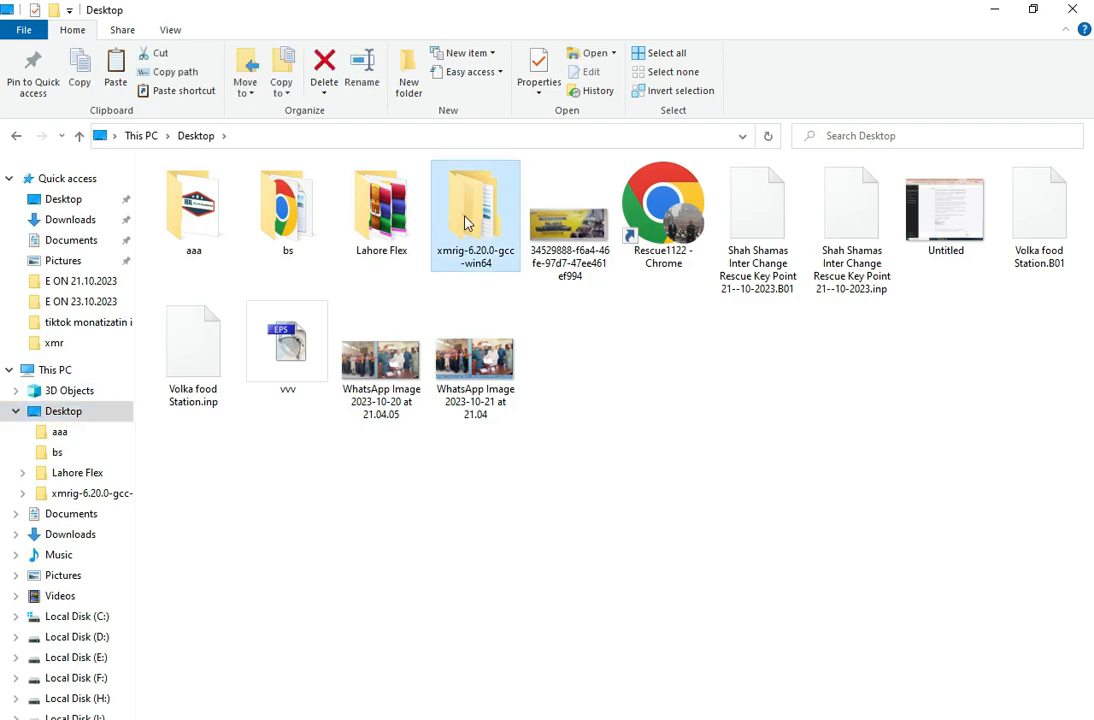
double_click(474, 210)
double_click(227, 193)
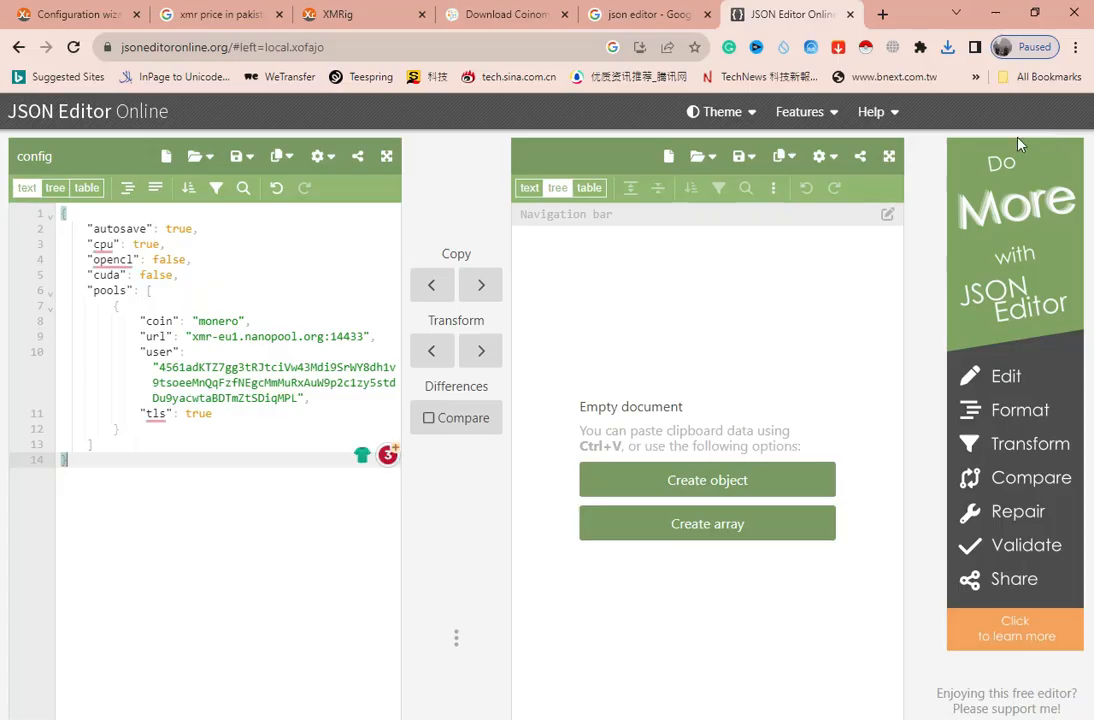
- Get the browser out of the way and launch the xmrig application from the xmrig-6.20.0 folder
click(197, 157)
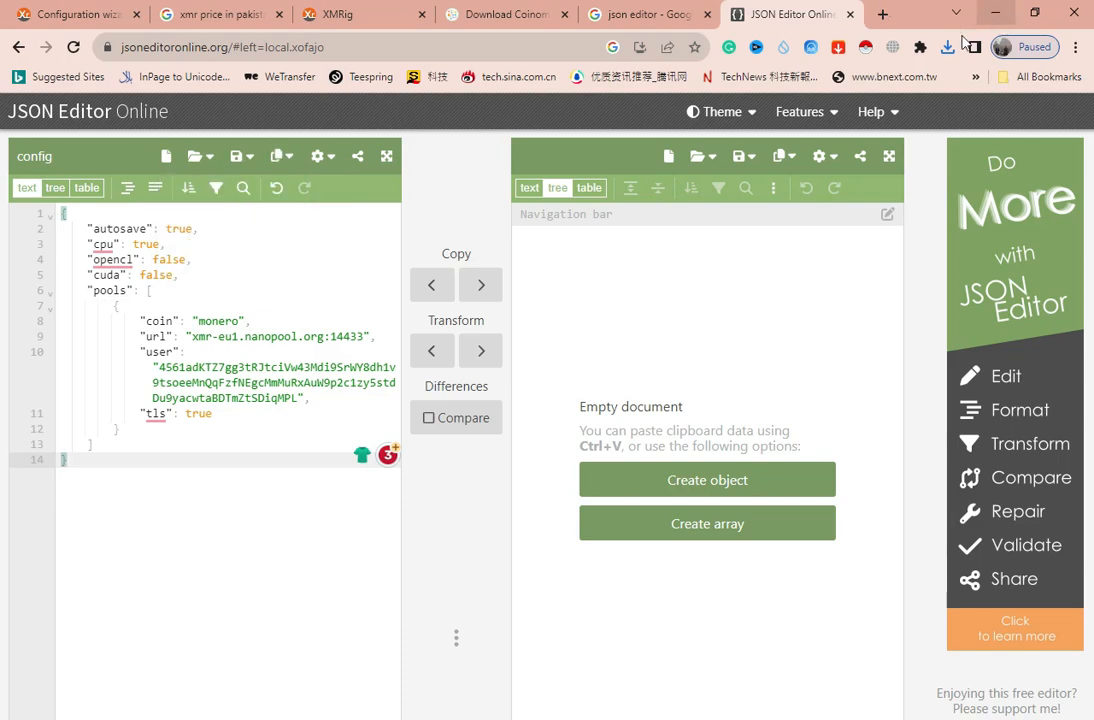
click(997, 15)
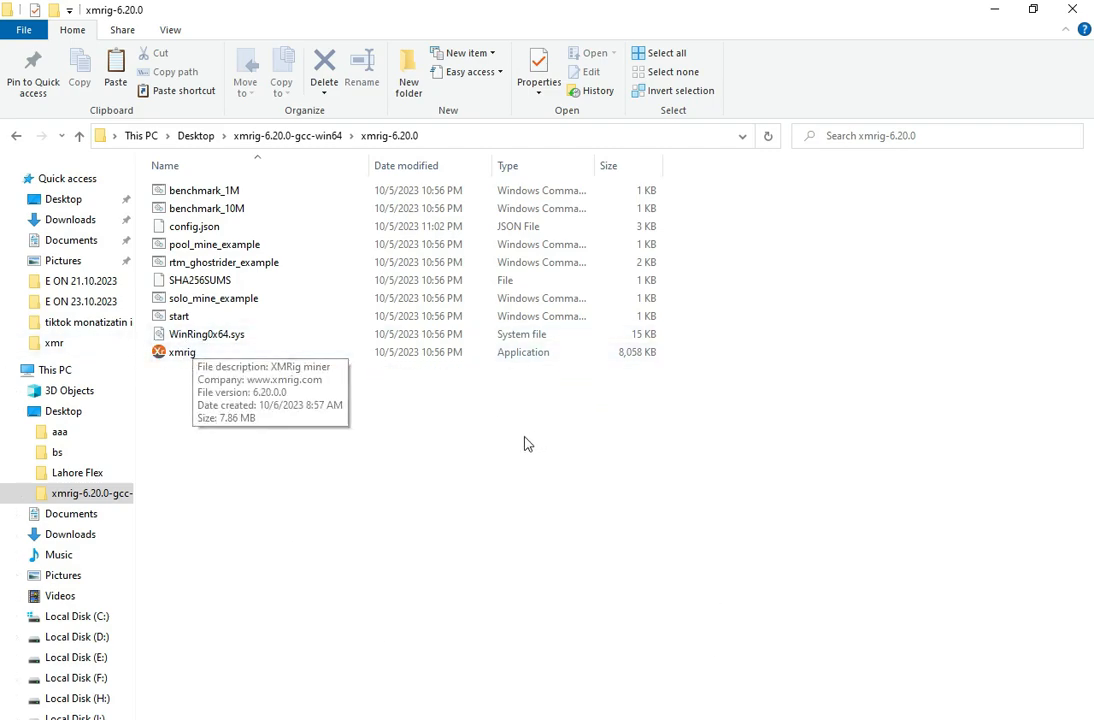
double_click(194, 362)
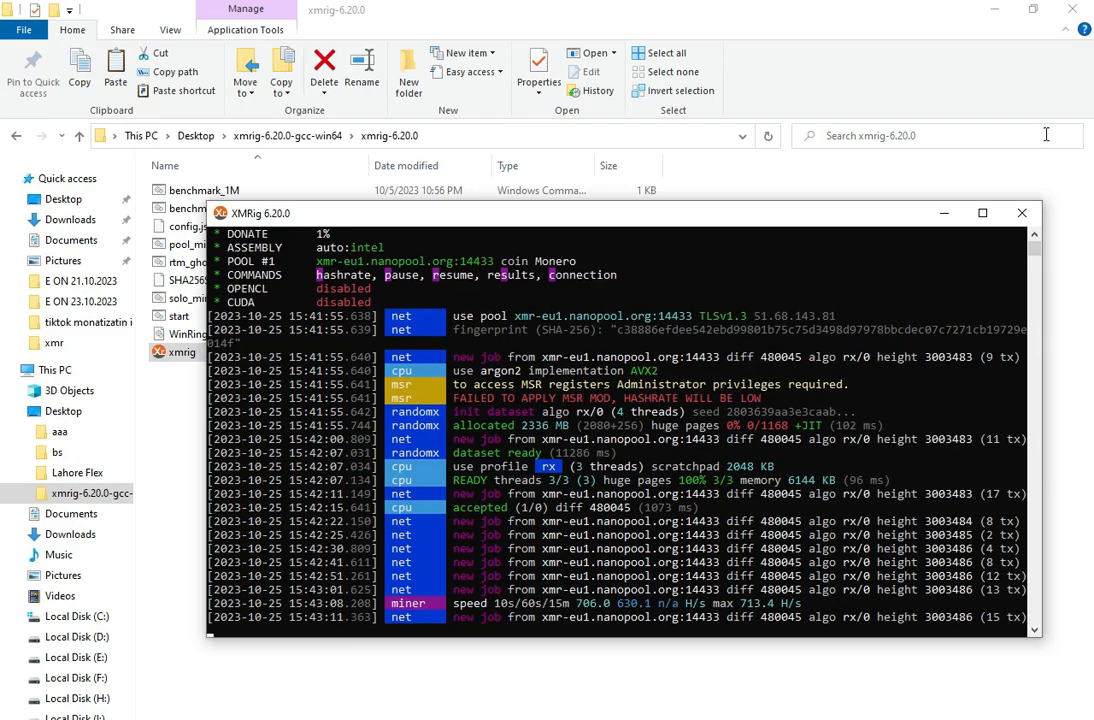
- Minimize the running miner's window, switch to Chrome and open nanopool.org in a new tab
click(948, 216)
click(672, 715)
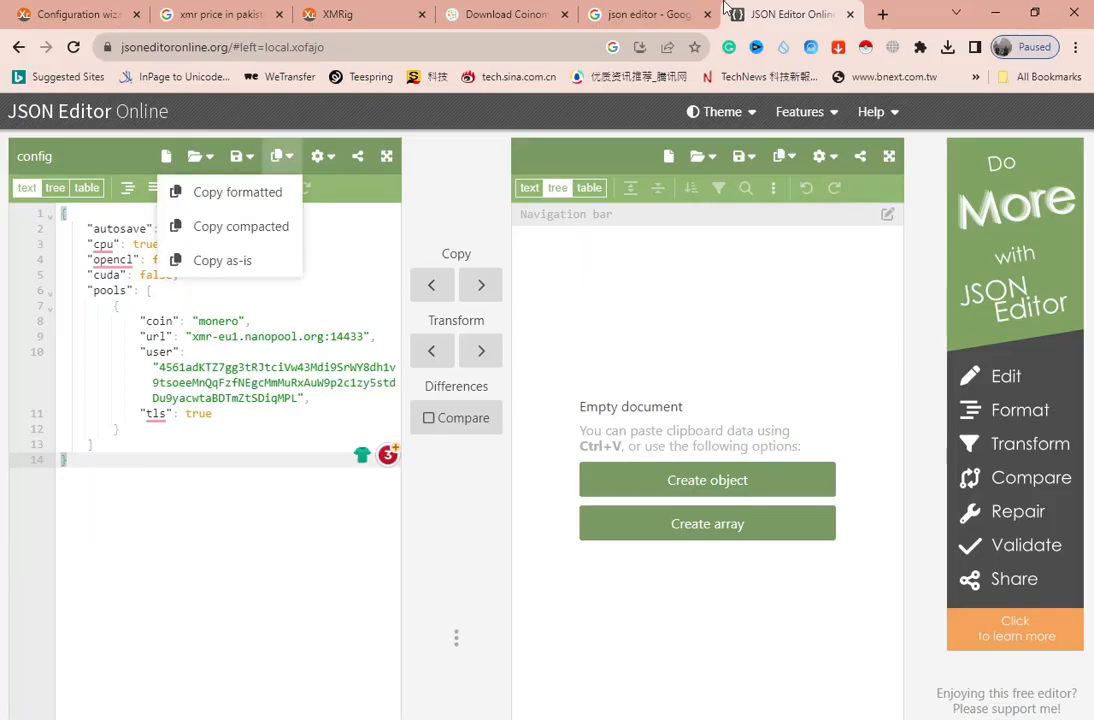
click(881, 14)
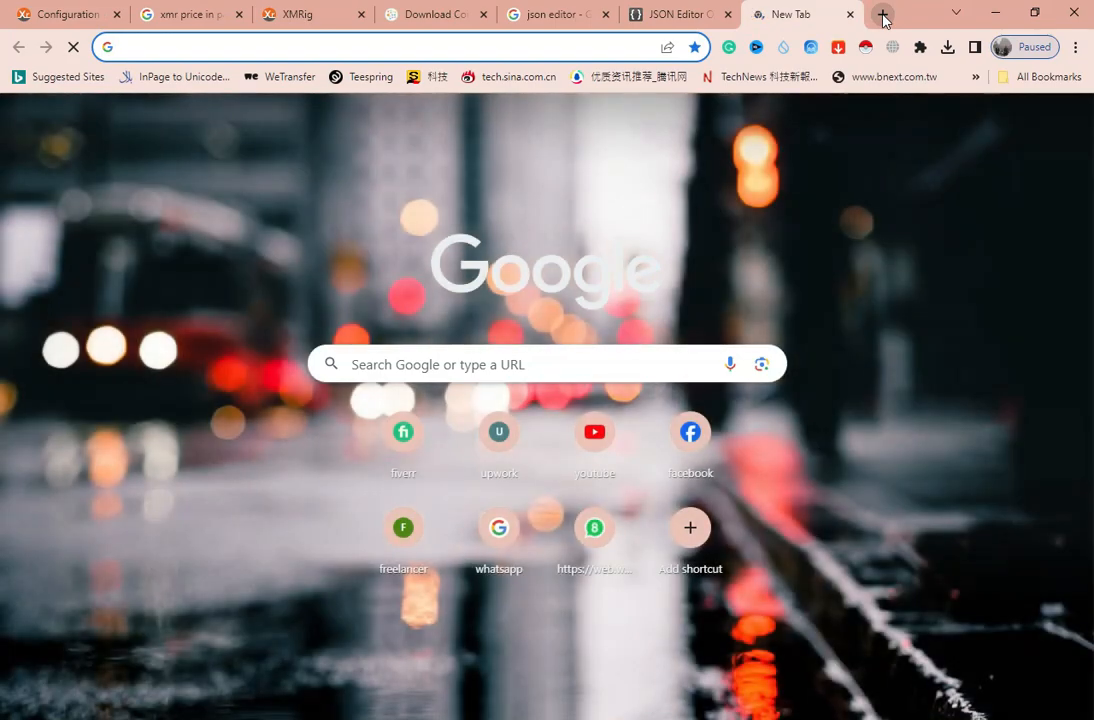
text(nanopool.org)
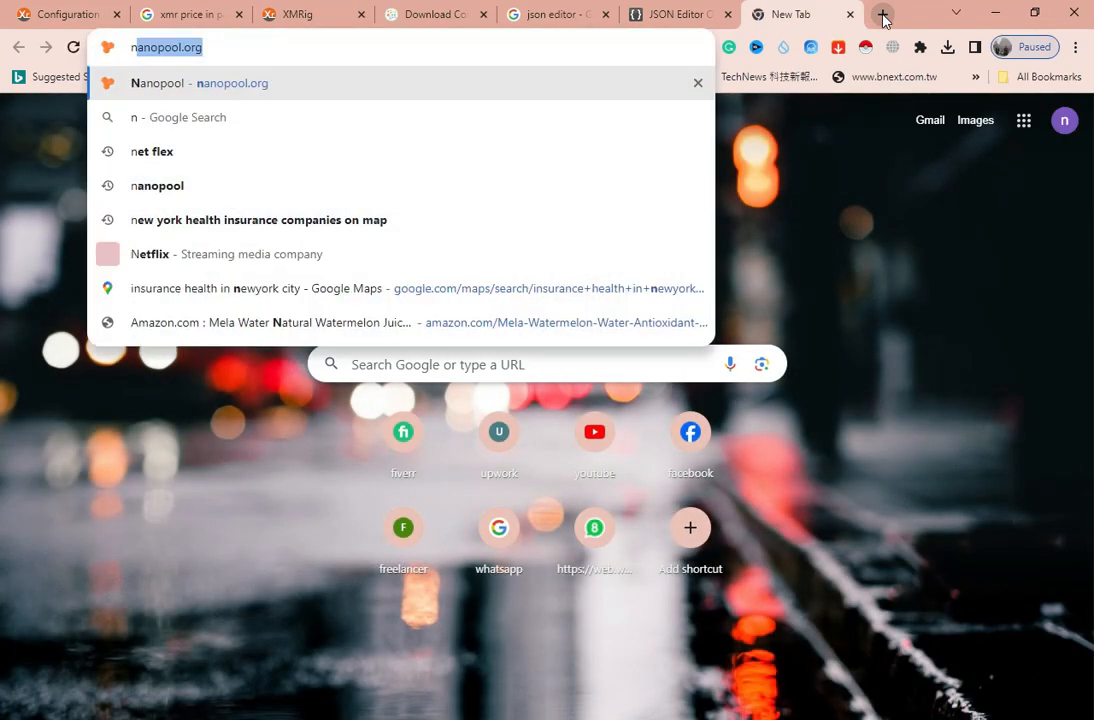
key(Right)
key(Return)
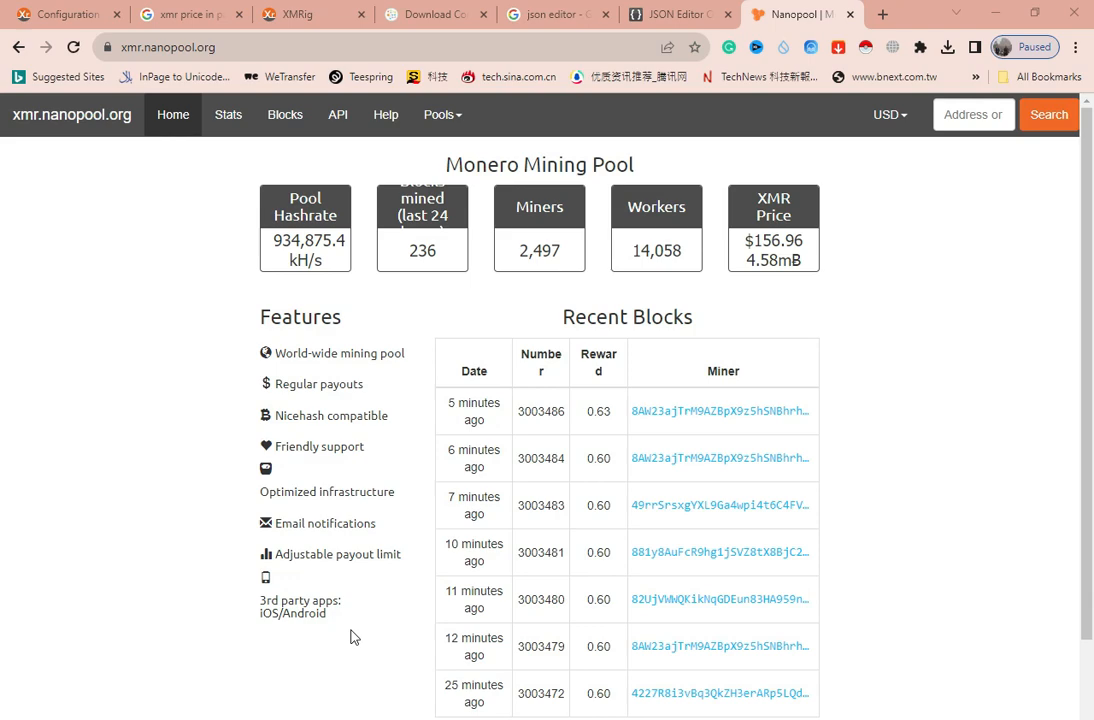
- Look over the Monero mining pool's recent blocks on xmr.nanopool.org and open the miner account behind block 3003486
scroll(836, 484, down, 2)
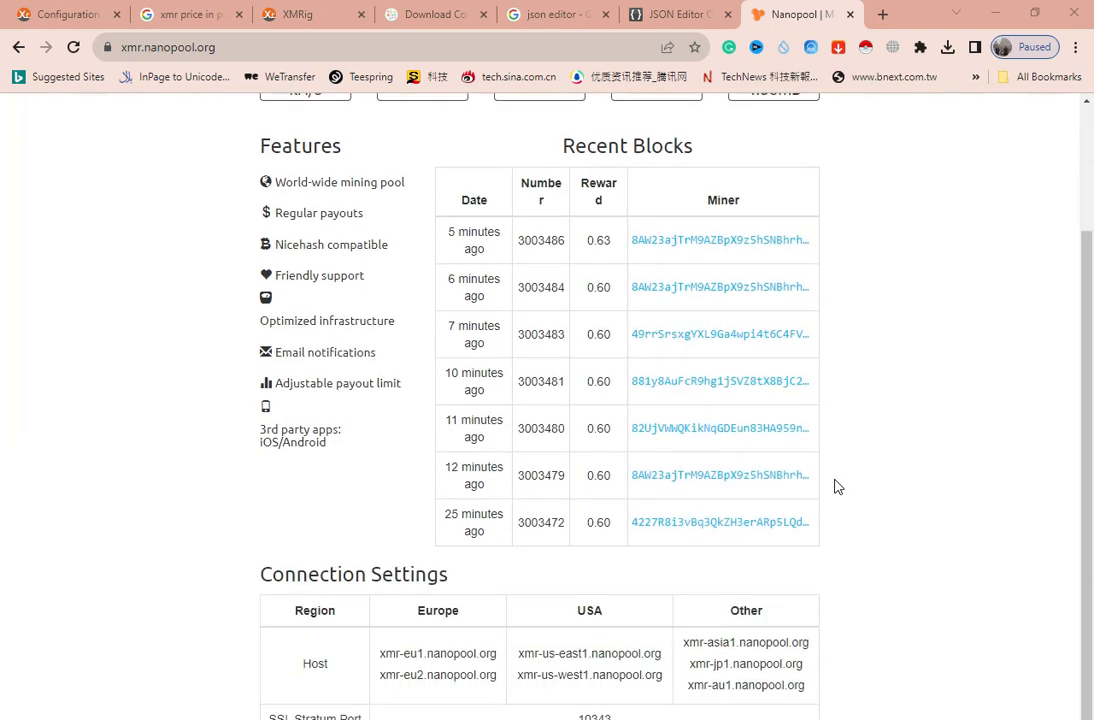
scroll(840, 493, up, 2)
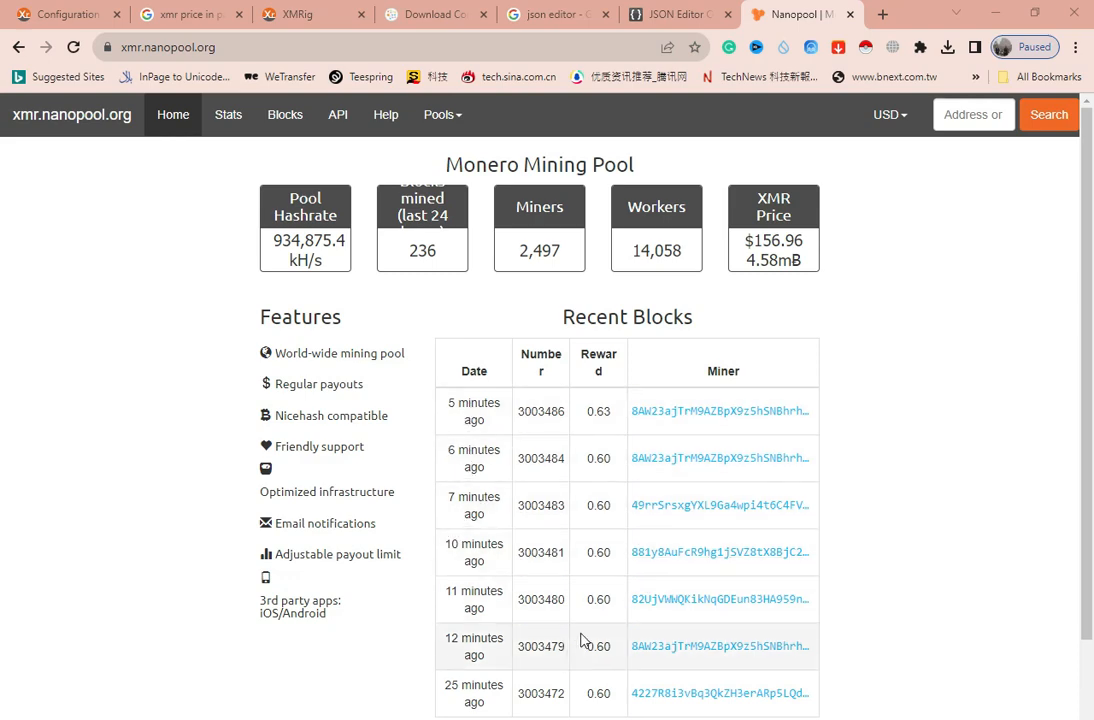
scroll(562, 659, down, 1)
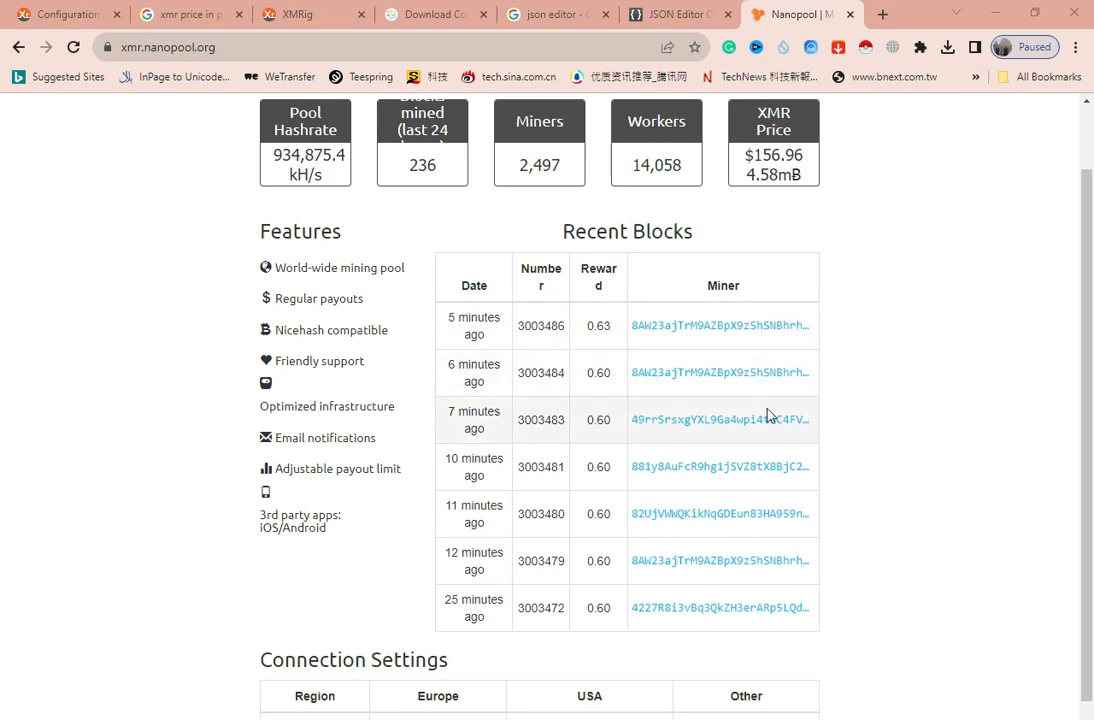
scroll(767, 415, up, 1)
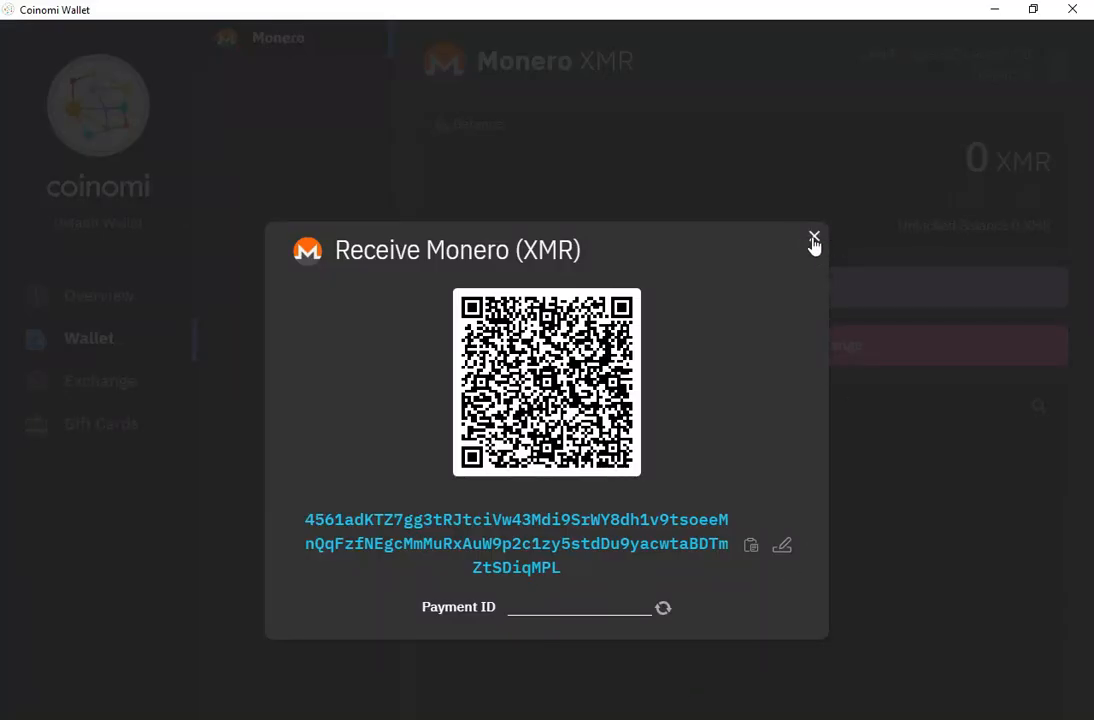
click(1002, 17)
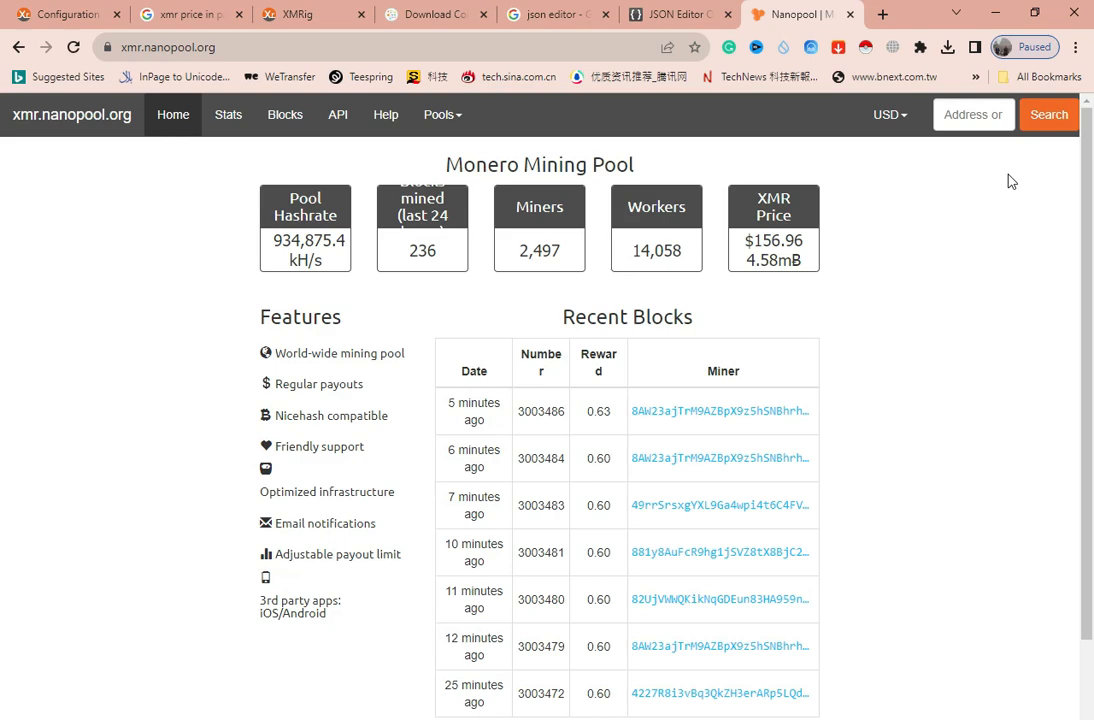
click(769, 421)
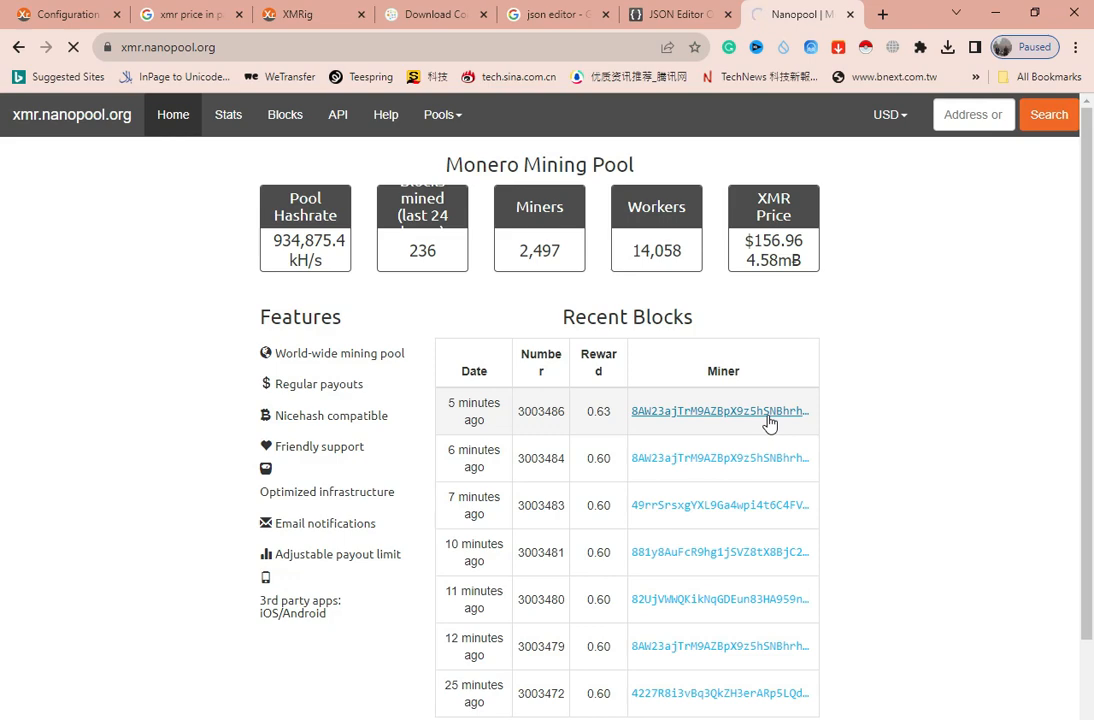
click(768, 420)
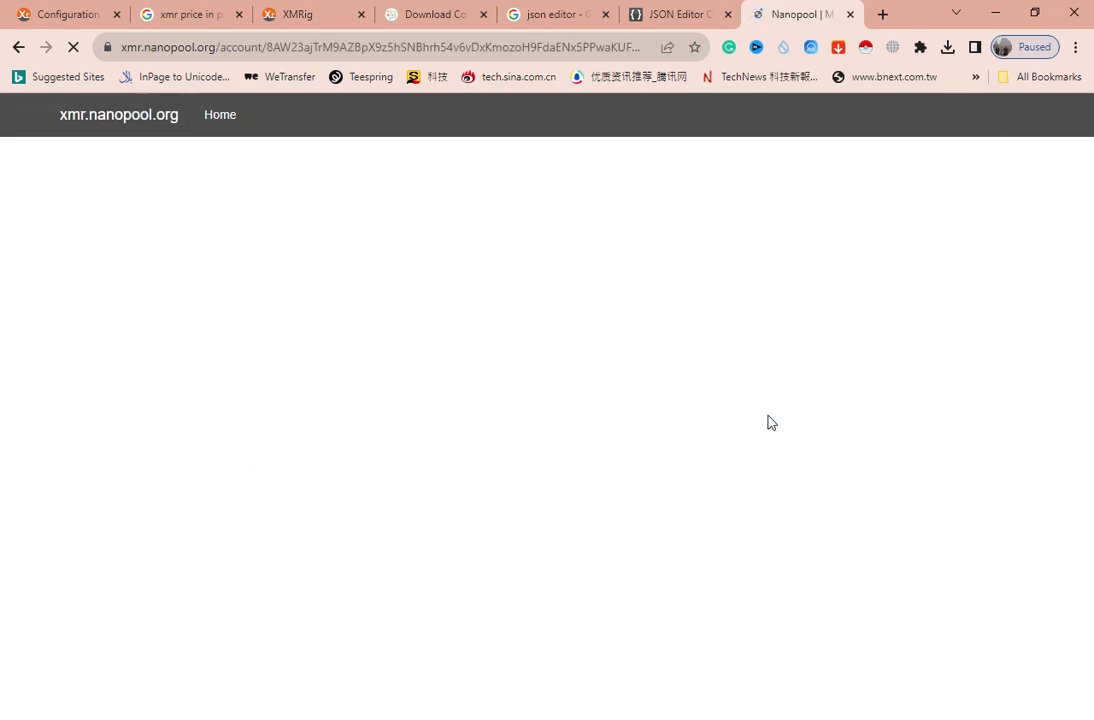